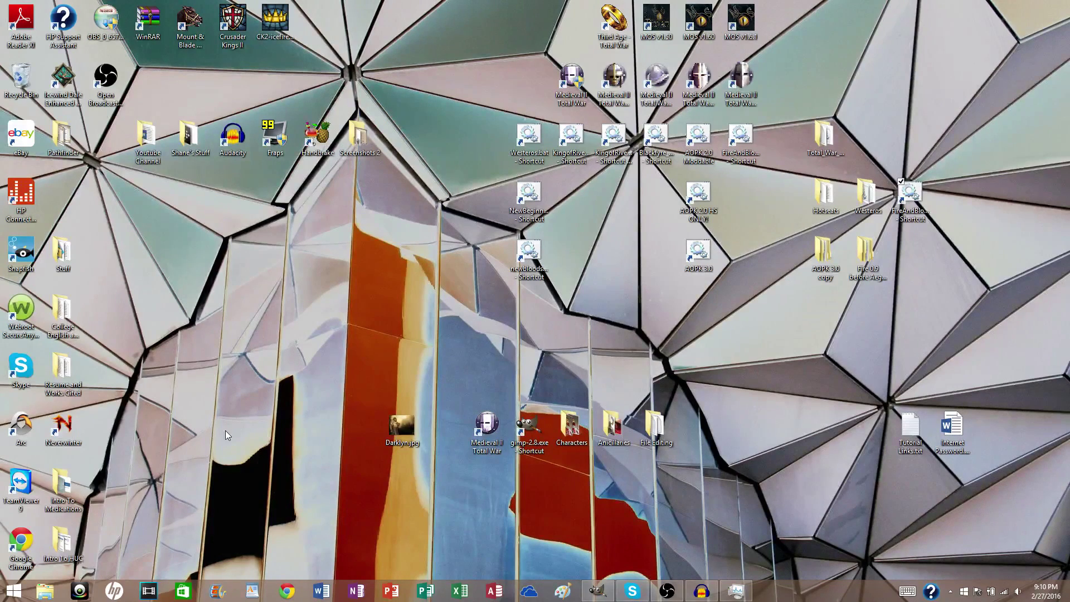
Open File Explorer and browse into Program Files (x86) on the C: drive
click(46, 591)
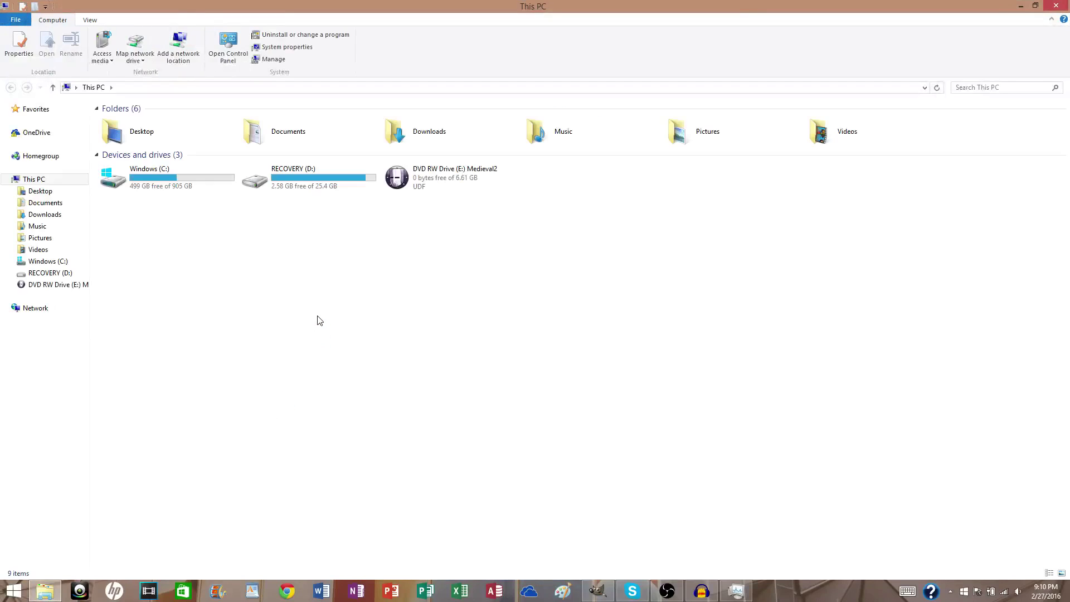
click(150, 176)
double_click(150, 176)
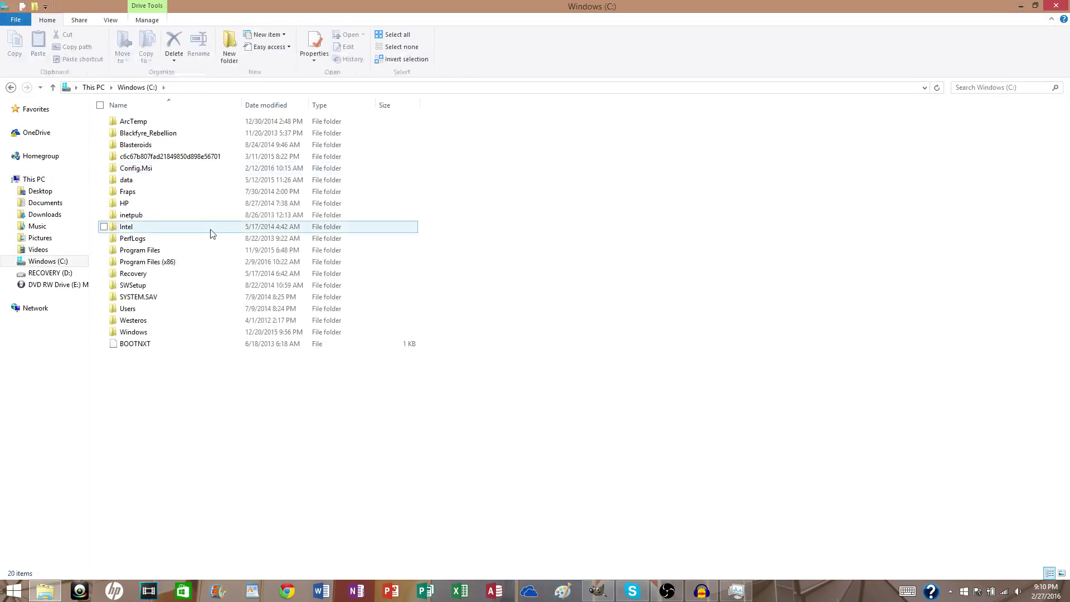
double_click(203, 263)
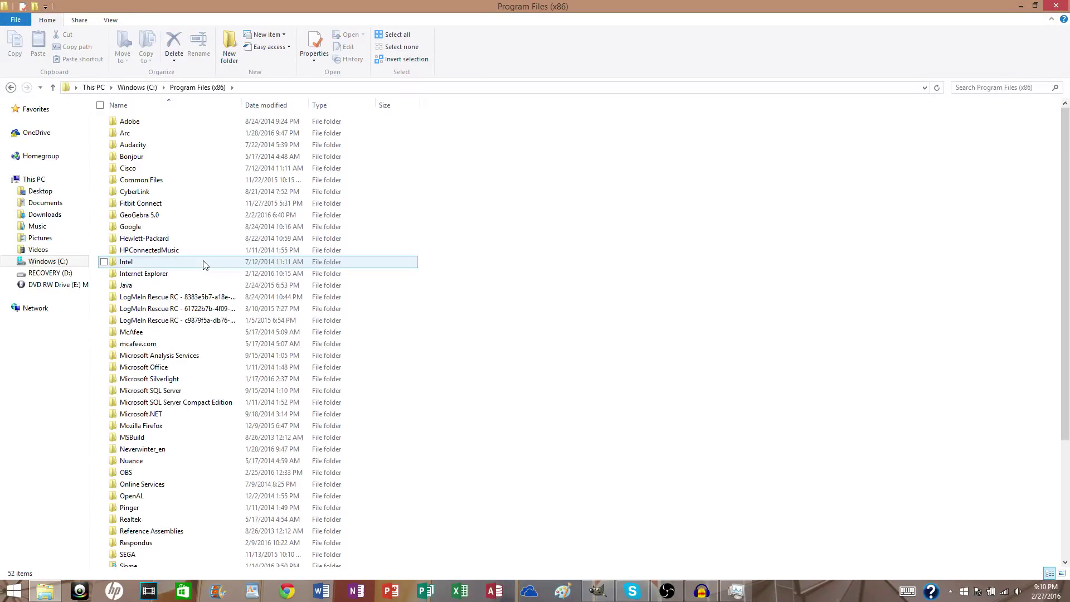
scroll(205, 266, down, 5)
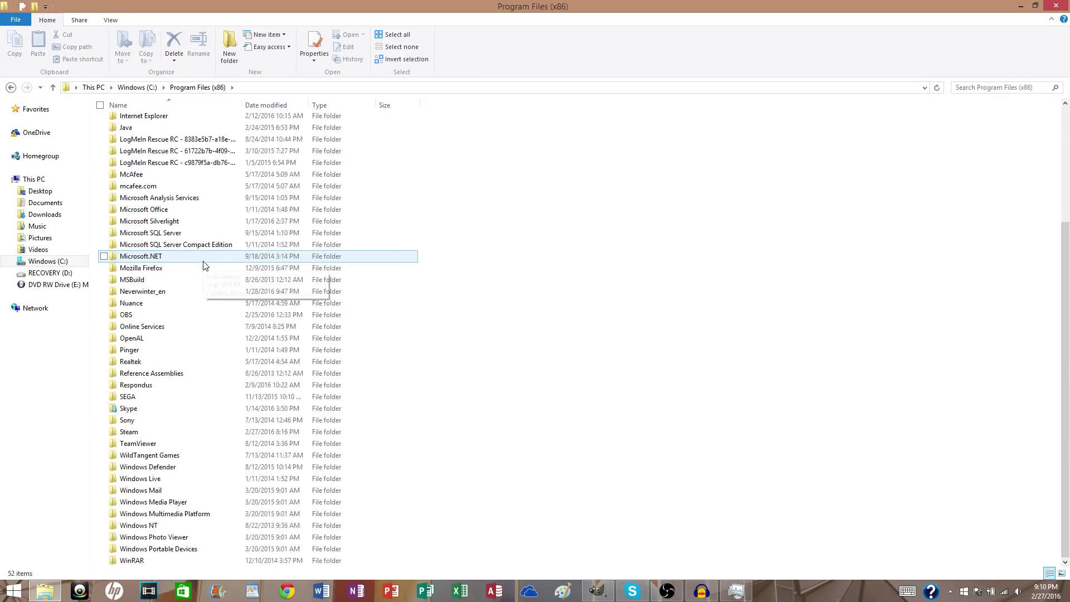
Go through Steam\SteamApps\common\Medieval II Total War into the mods\americas folder
double_click(163, 435)
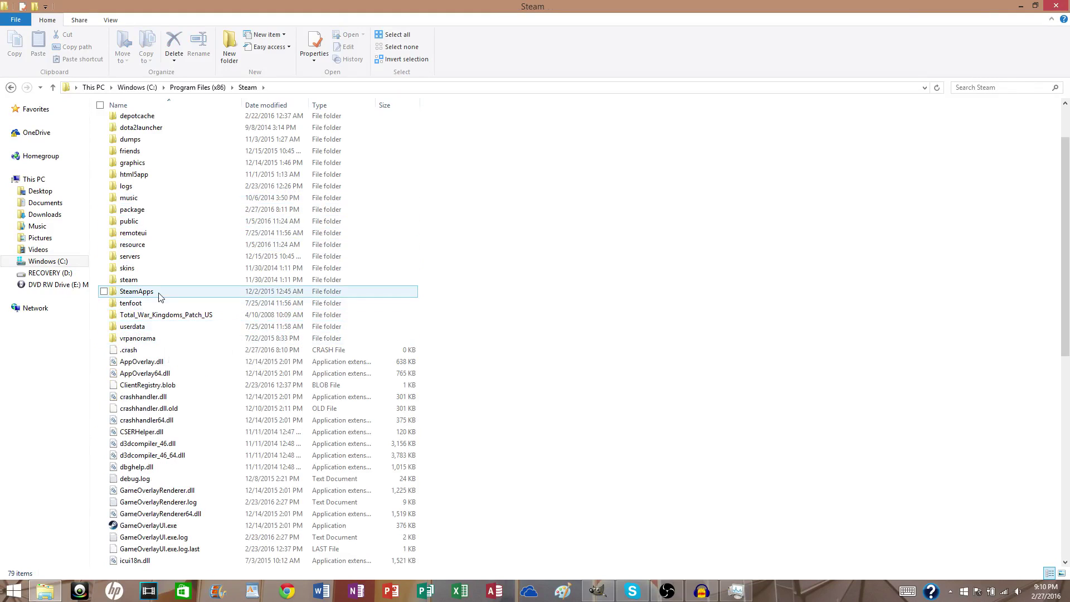
double_click(164, 291)
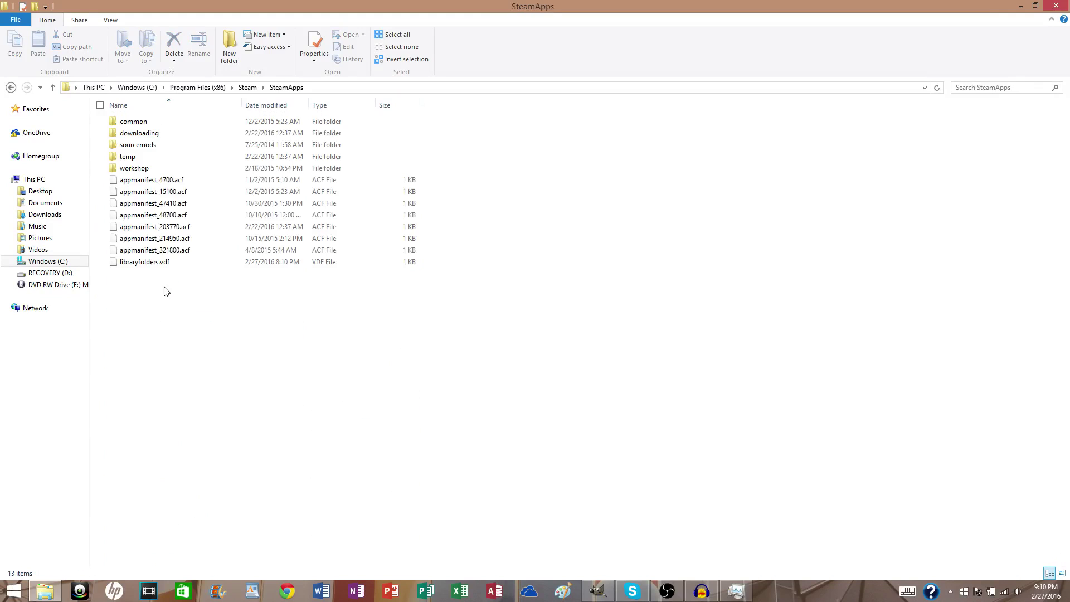
double_click(162, 123)
double_click(170, 156)
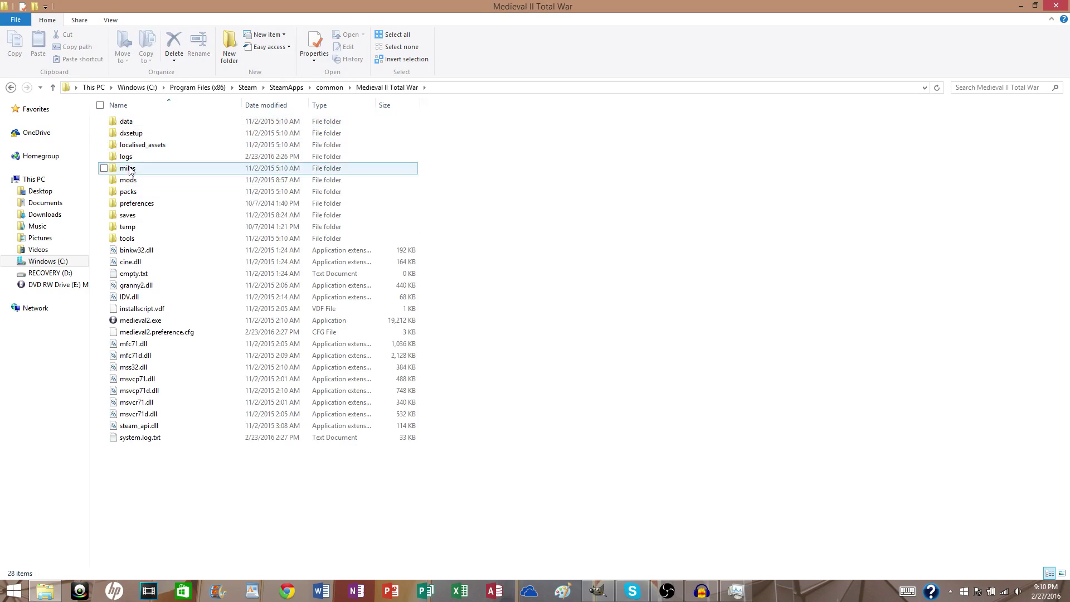
click(145, 183)
double_click(146, 188)
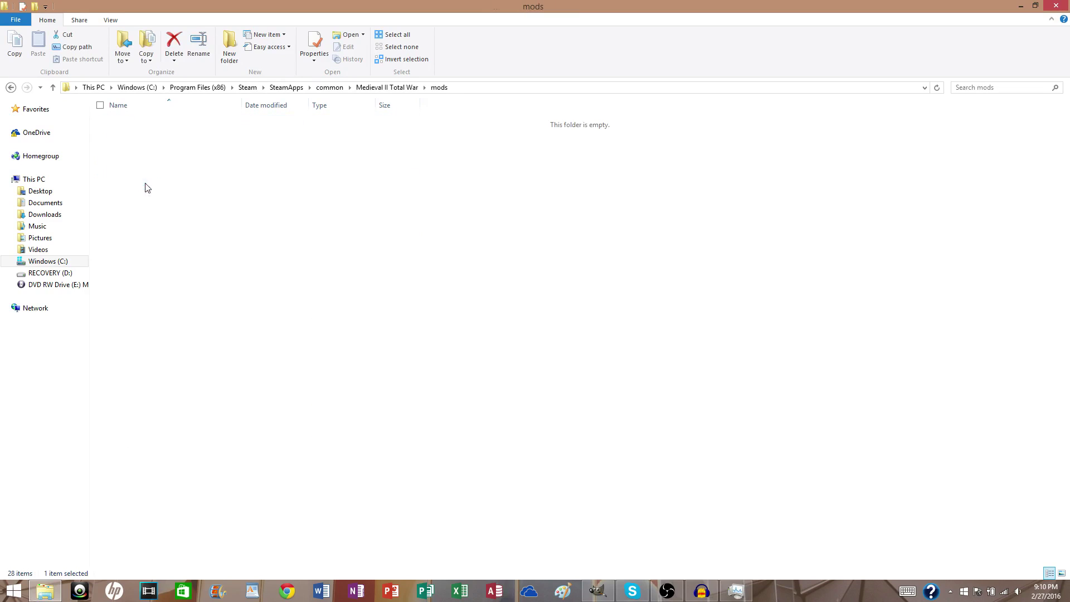
click(159, 124)
double_click(159, 124)
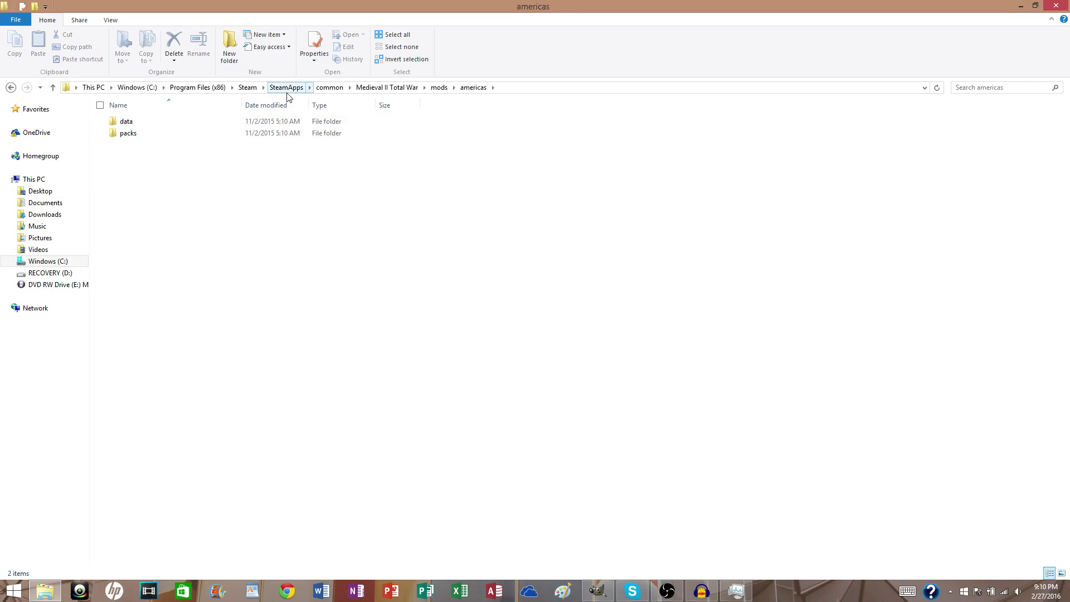
Return to Program Files (x86) and open SEGA\Medieval II Total War\mods
click(206, 89)
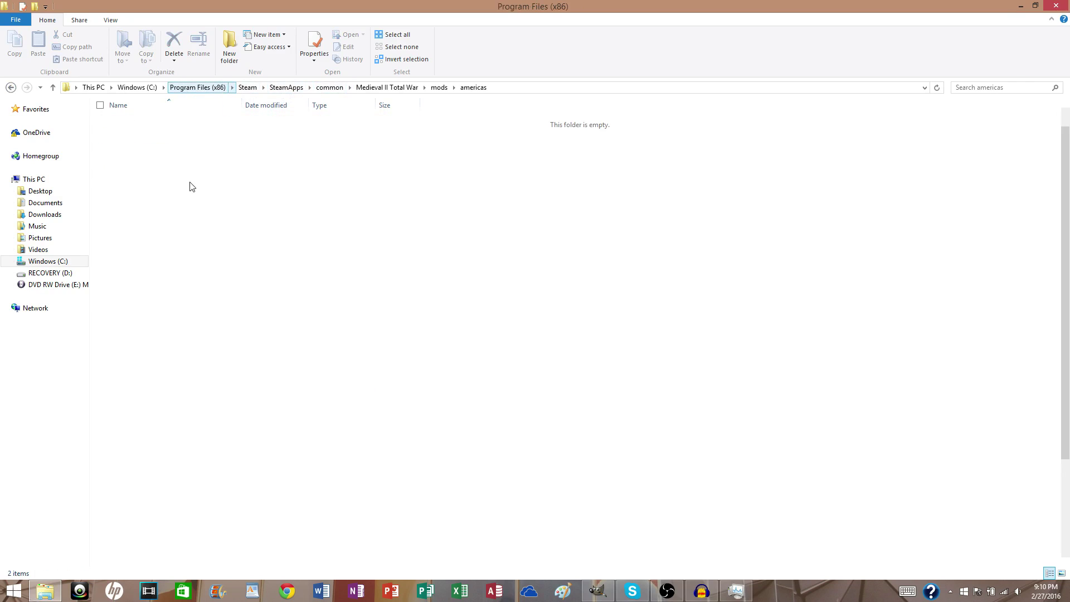
scroll(172, 210, up, 1)
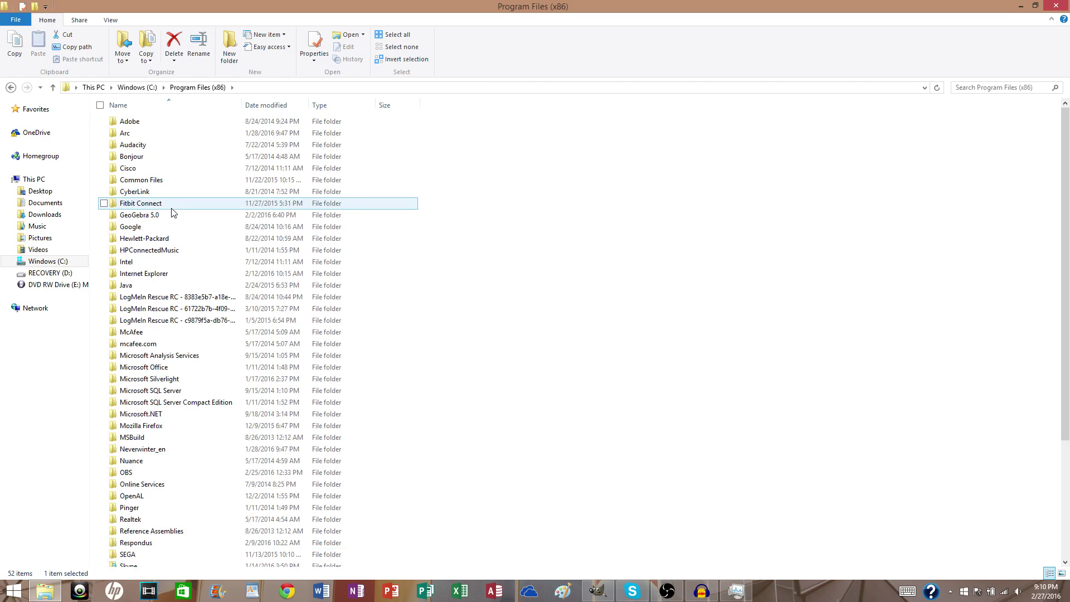
scroll(151, 518, down, 1)
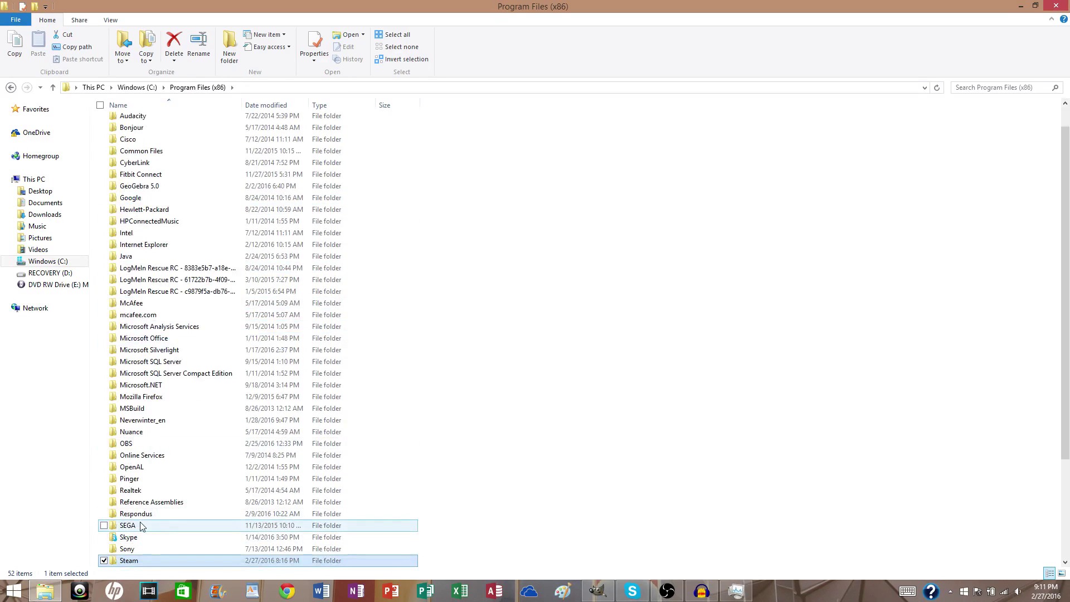
double_click(141, 526)
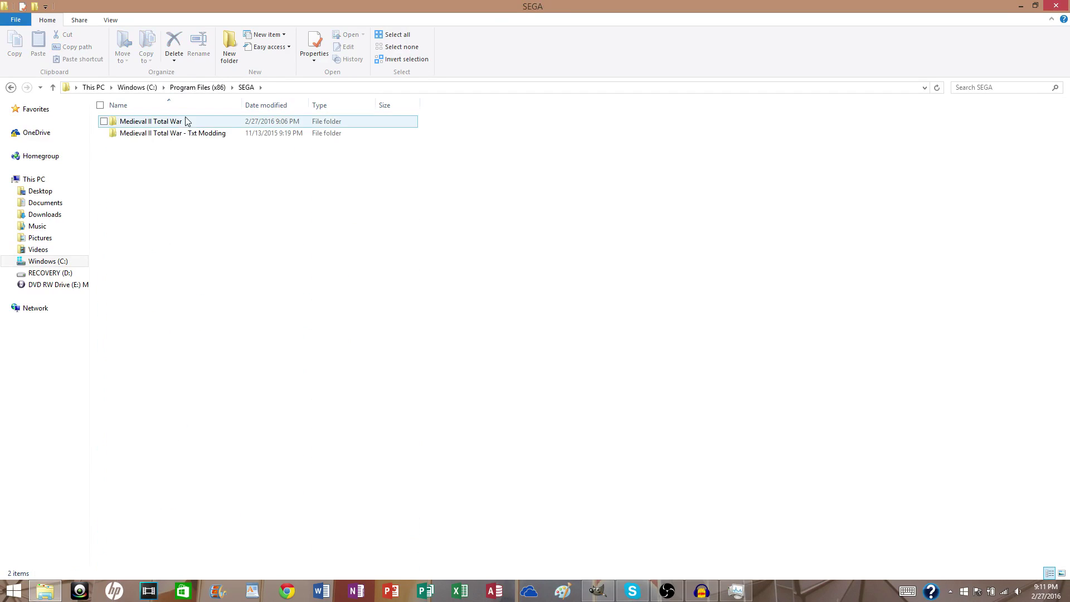
click(186, 123)
double_click(186, 123)
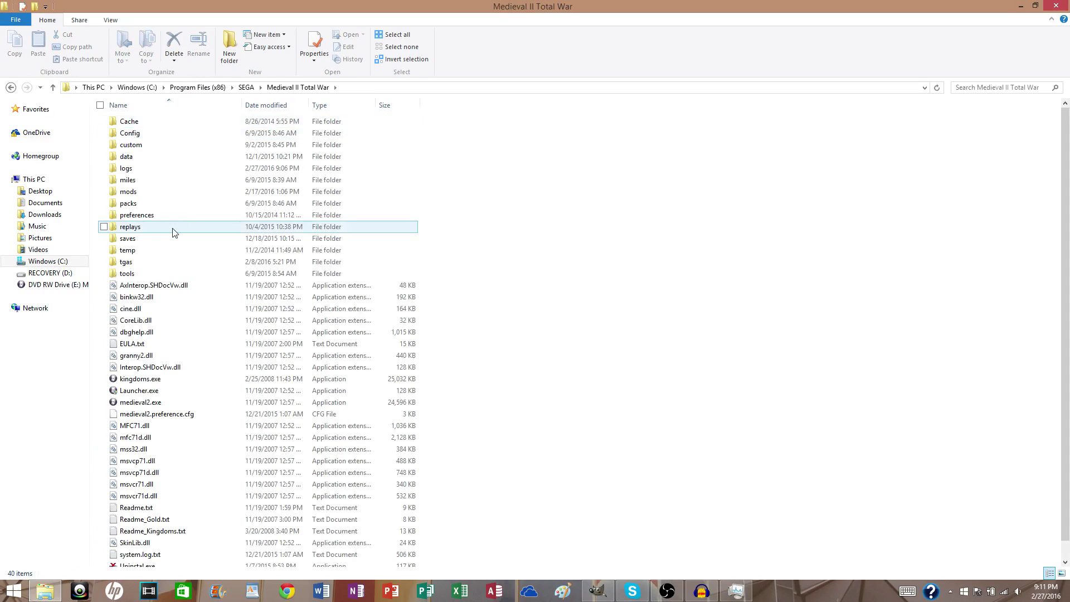
double_click(158, 156)
click(11, 88)
double_click(162, 191)
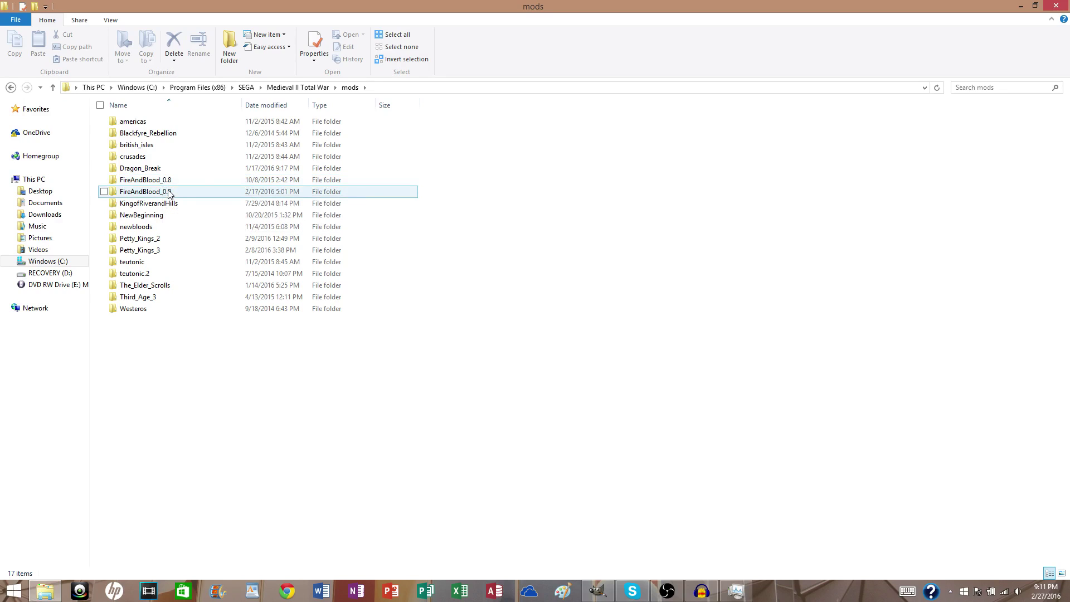
Open FireAndBlood_0.9\data\world\maps\campaign\imperial_campaign
mouse_move(170, 193)
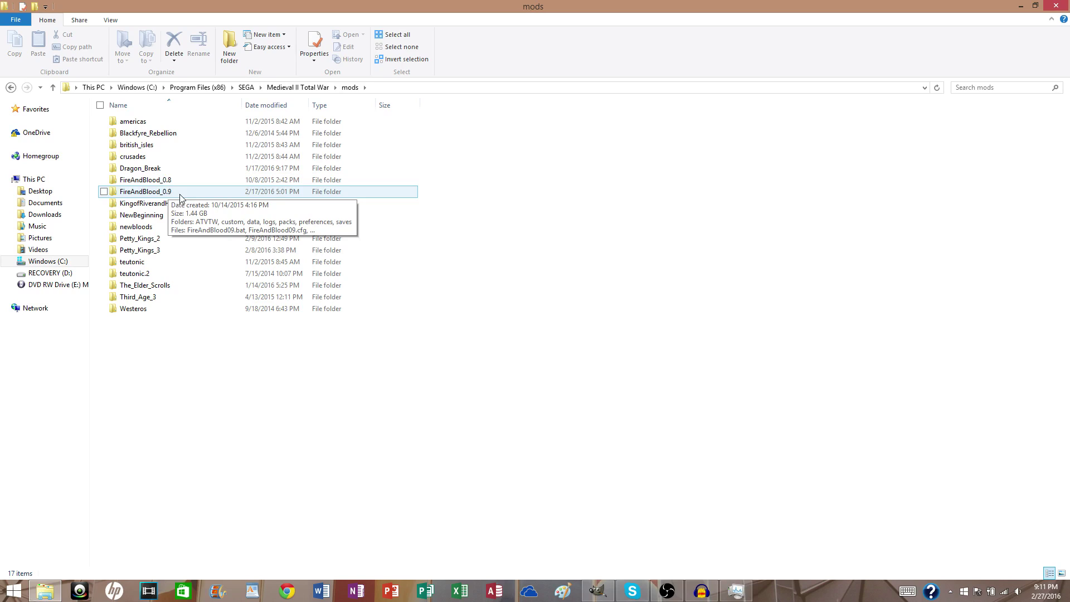
double_click(180, 195)
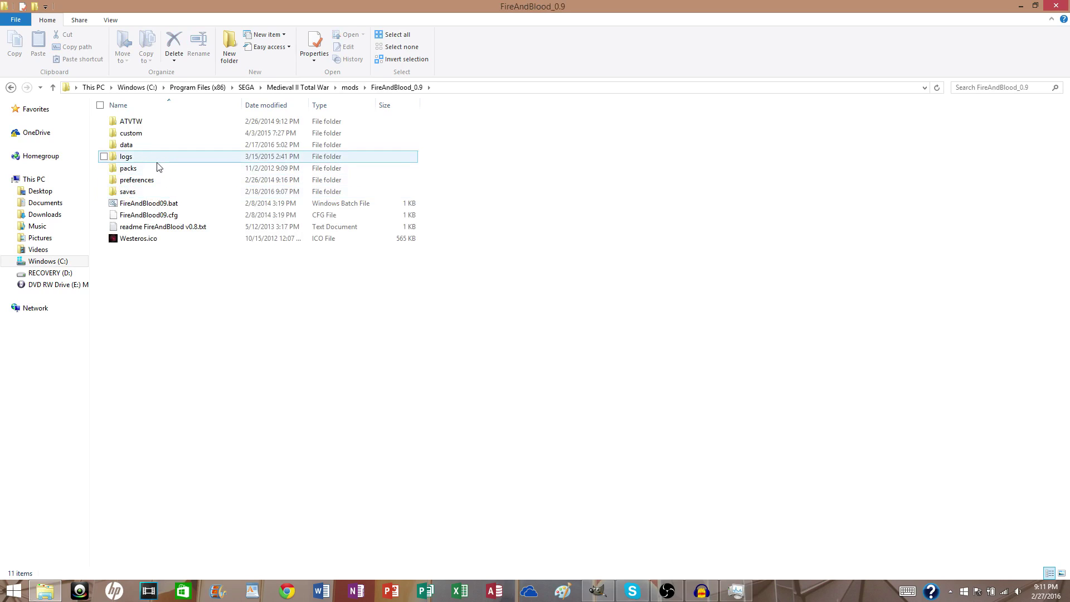
mouse_move(157, 151)
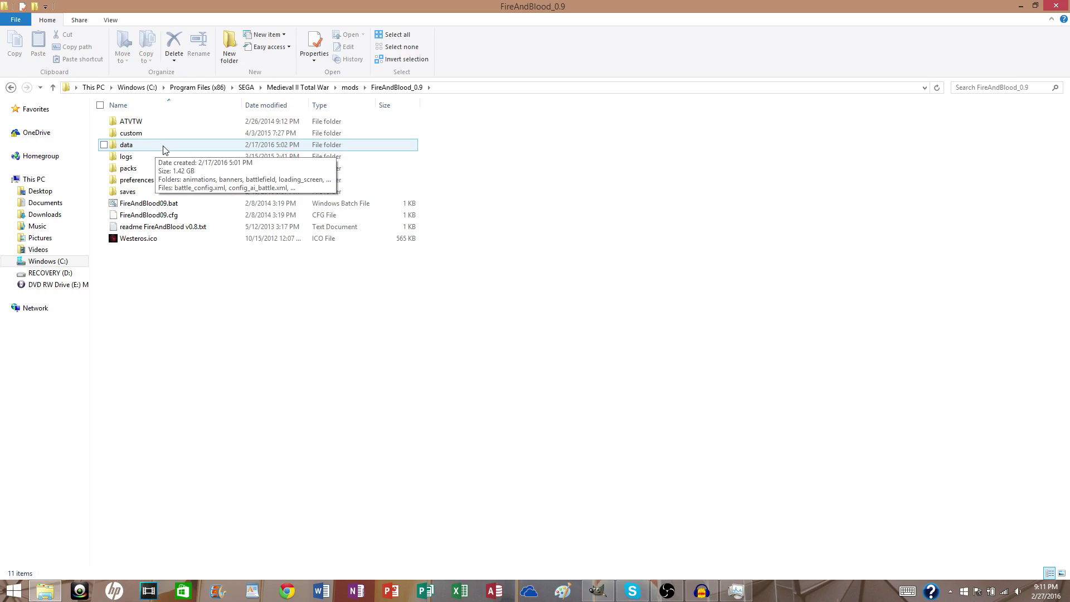
double_click(163, 148)
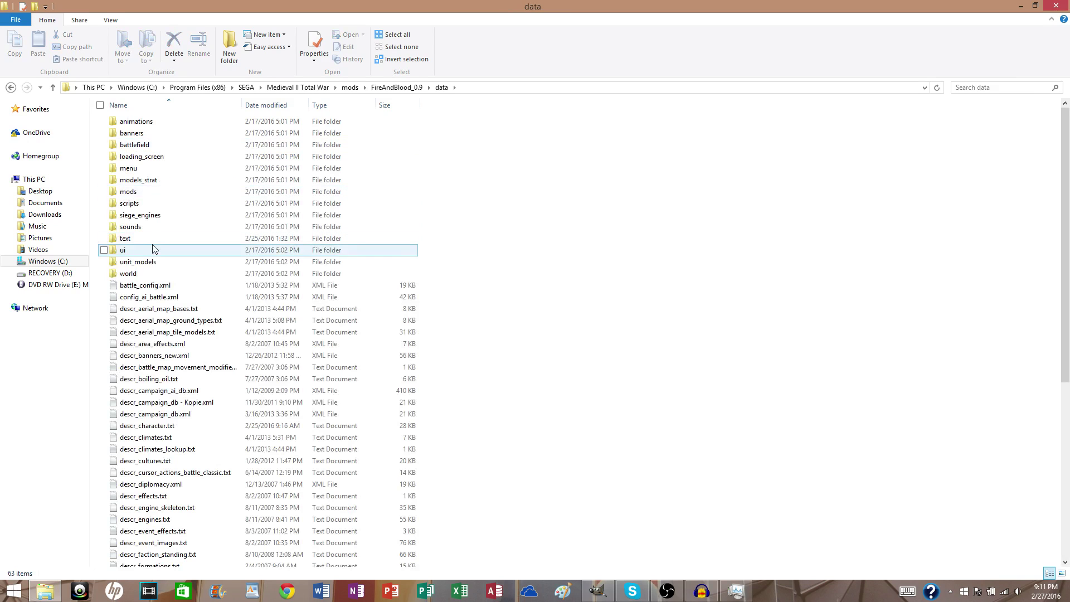
double_click(145, 274)
double_click(160, 124)
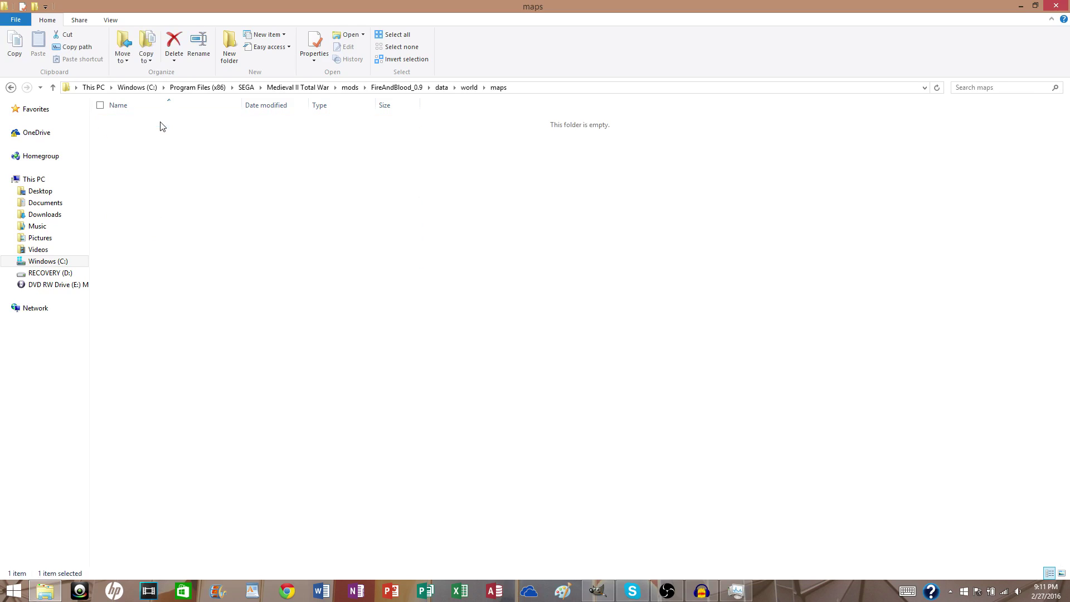
click(161, 133)
double_click(161, 135)
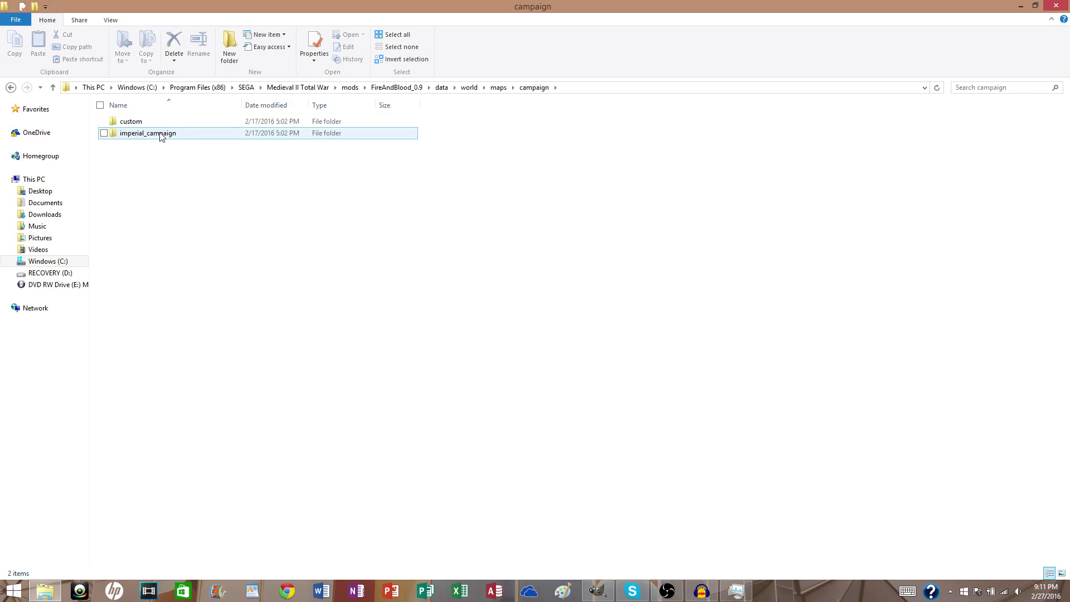
double_click(160, 134)
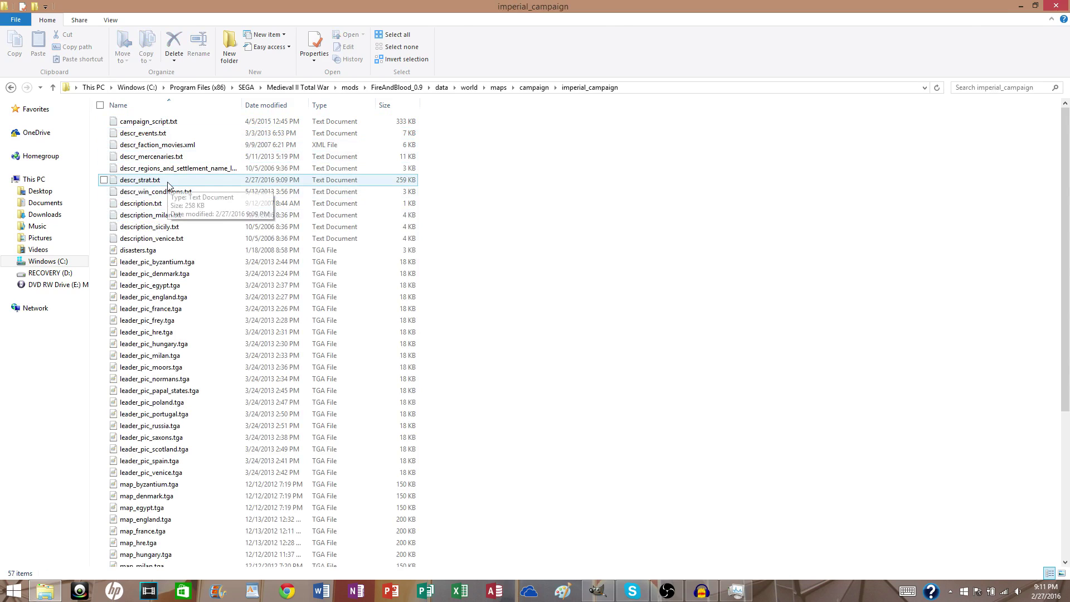
Open descr_strat.txt in a maximized Notepad and search 'berry' to reach the Berry entry
double_click(168, 183)
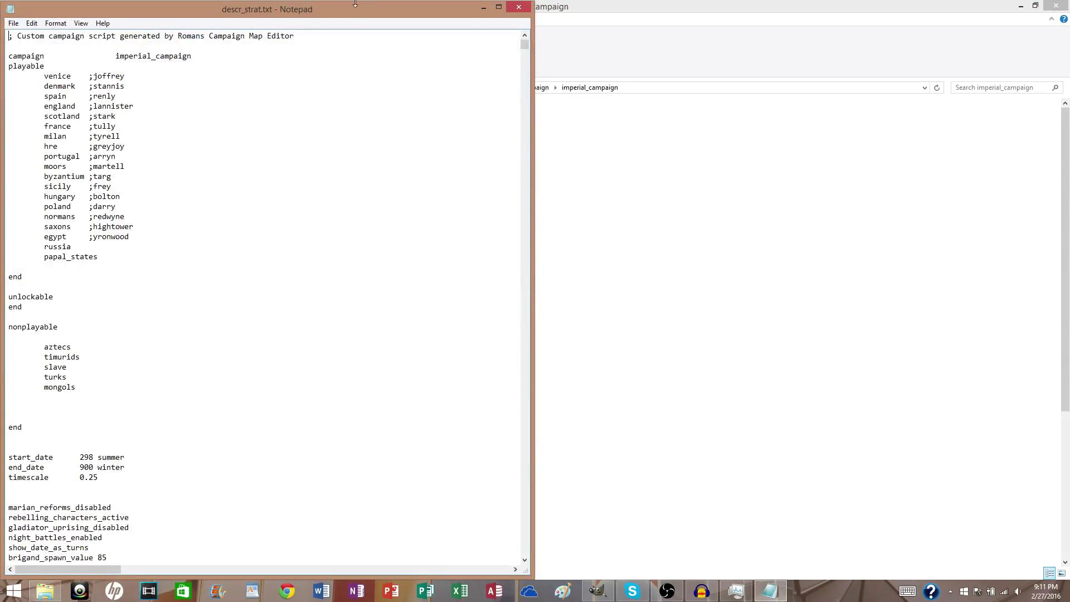
mouse_move(355, 4)
mouse_down()
mouse_move(350, 36)
mouse_move(351, 1)
mouse_up()
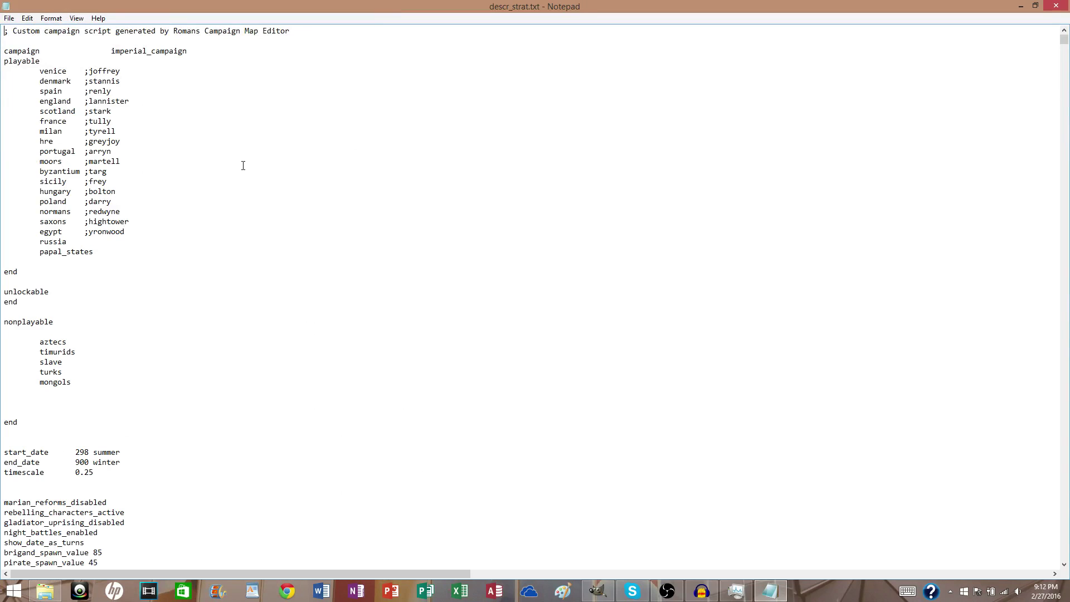
key(ctrl+f)
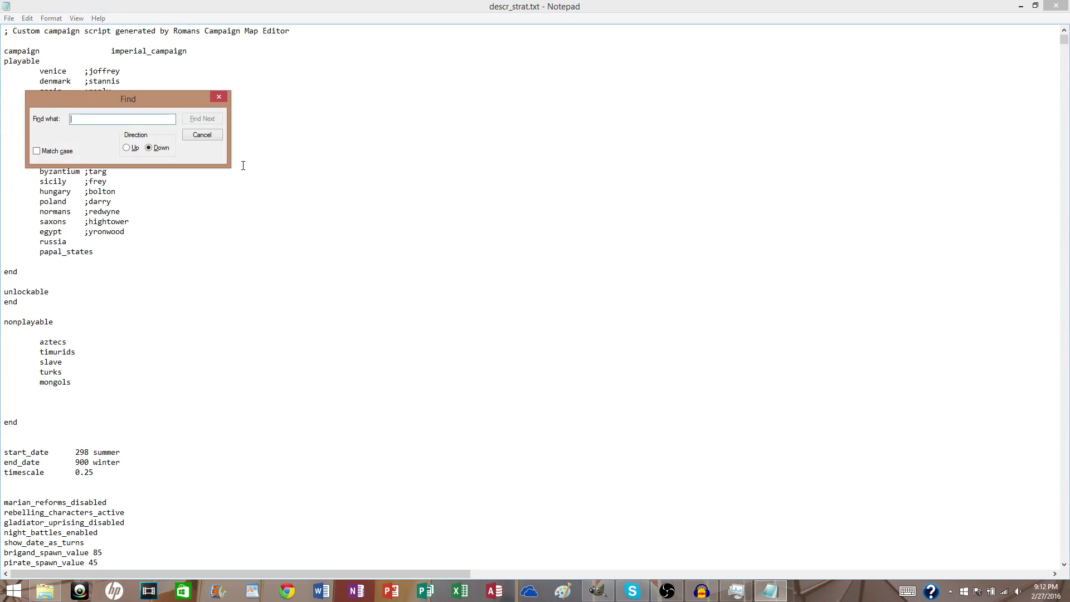
text(berry)
key(Return)
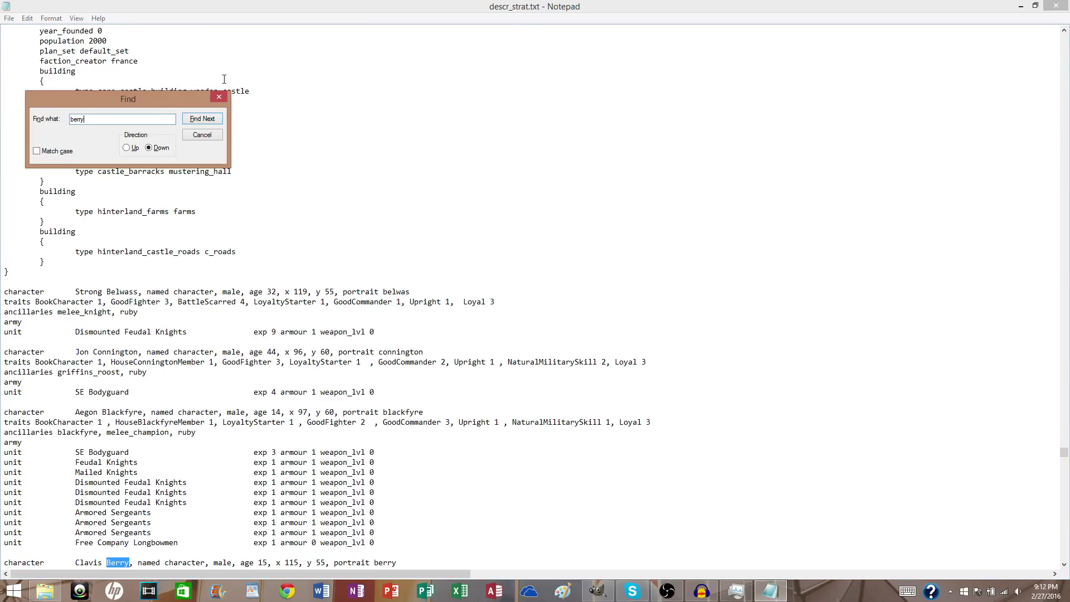
click(218, 97)
scroll(162, 433, down, 3)
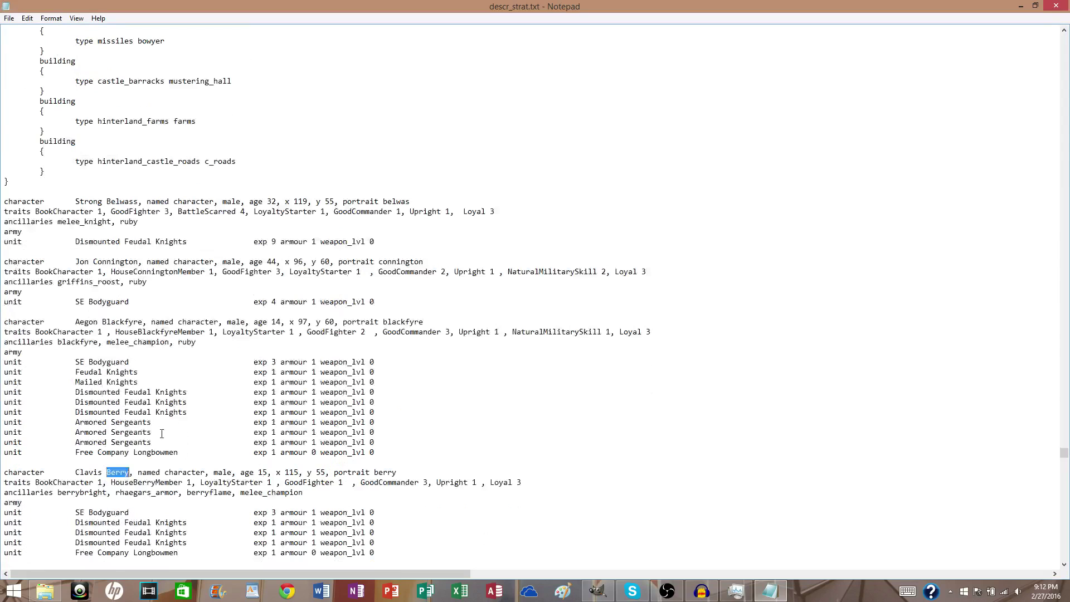
click(126, 482)
scroll(146, 448, up, 3)
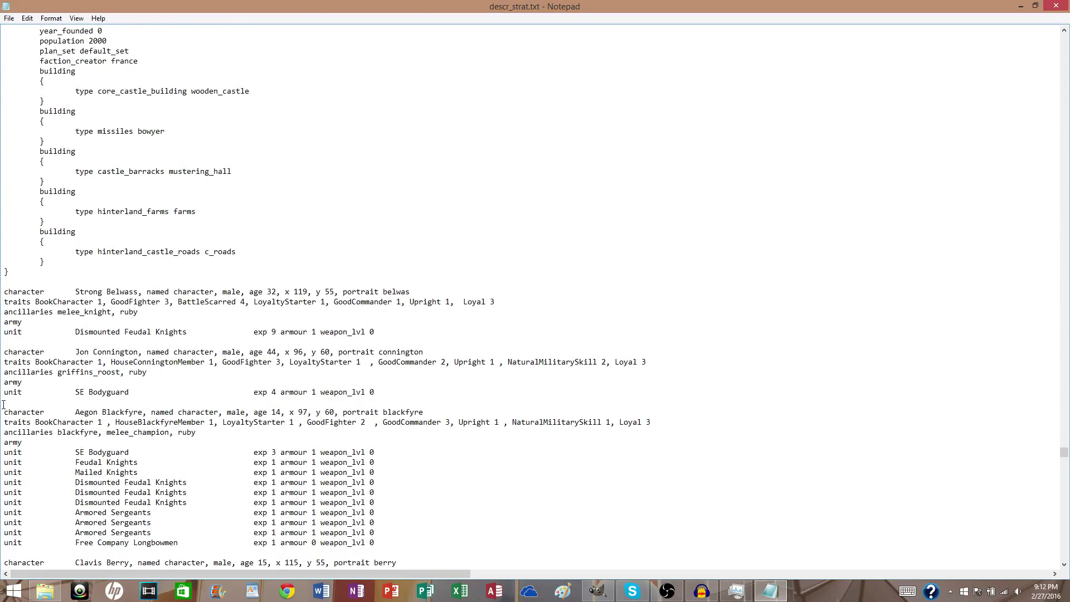
Paste the Jon Connington character block on a new line above the Strong Belwass entry
scroll(11, 413, up, 2)
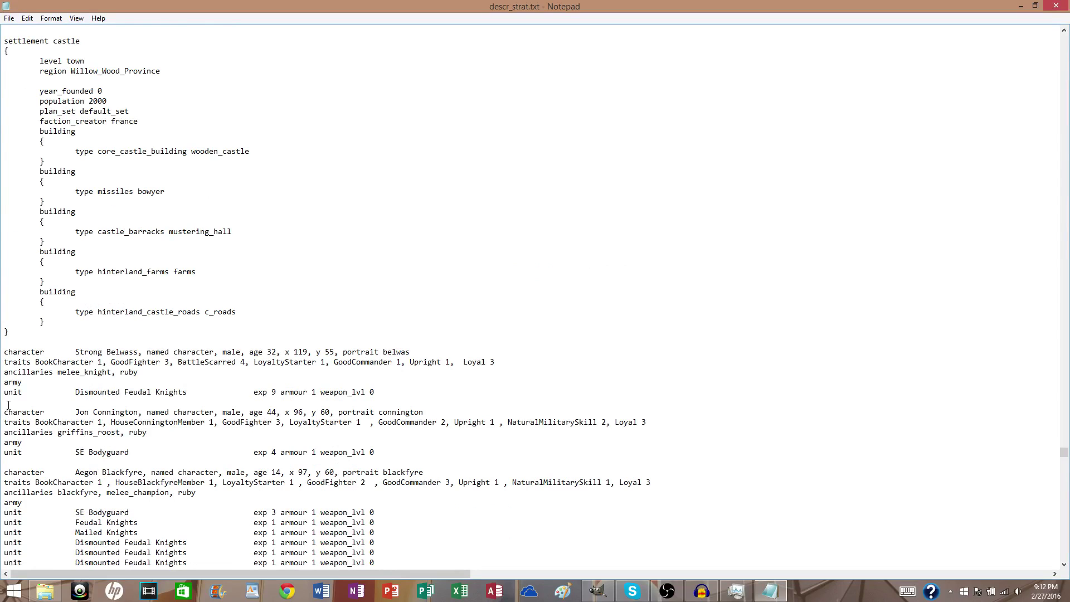
drag(2, 414, 403, 452)
key(ctrl+c)
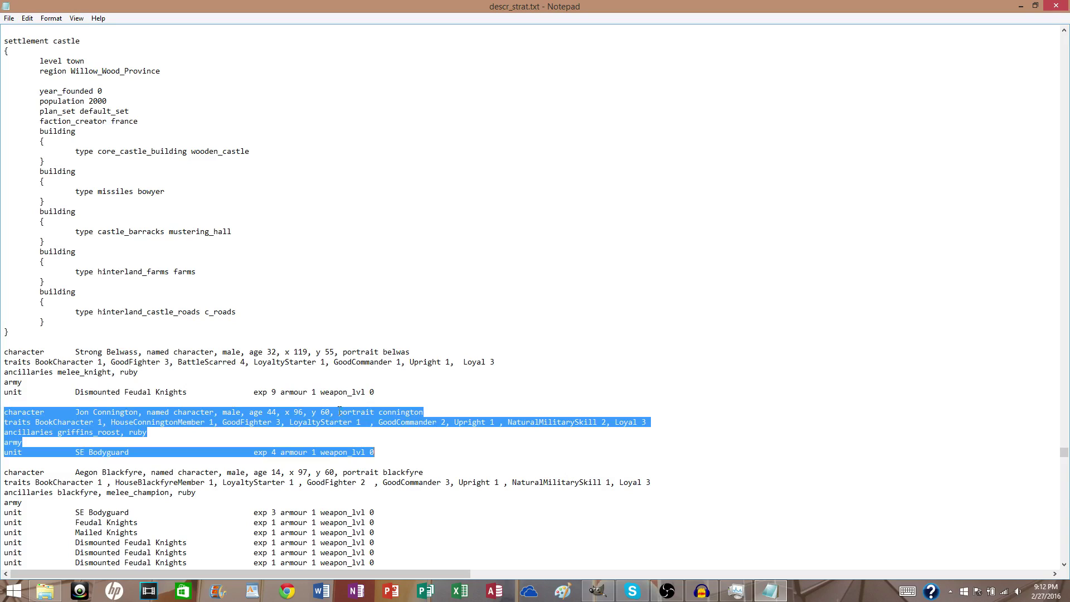
click(60, 338)
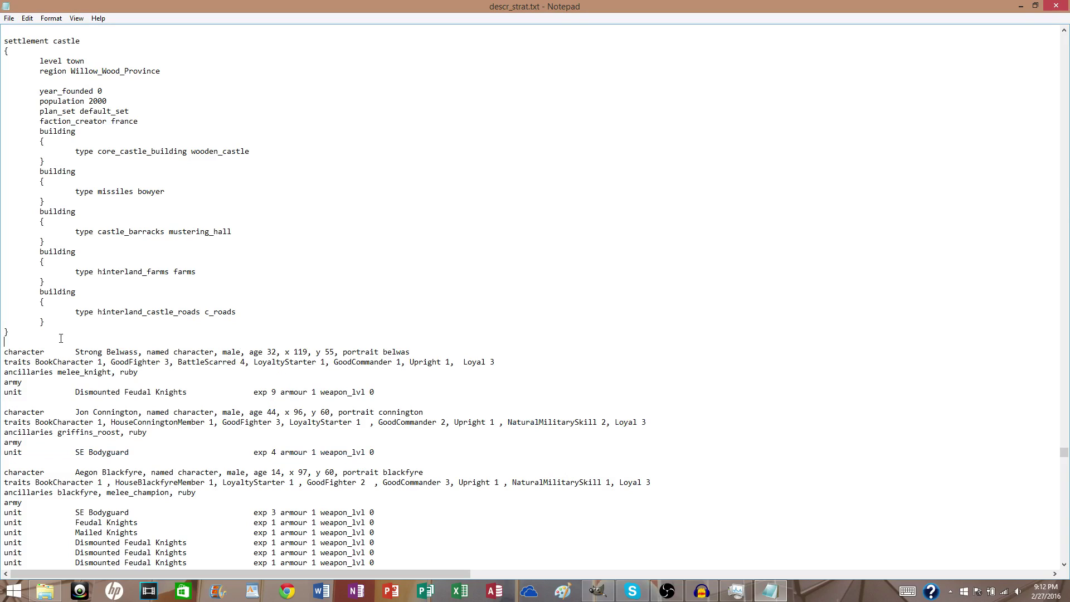
key(Return)
key(Return)
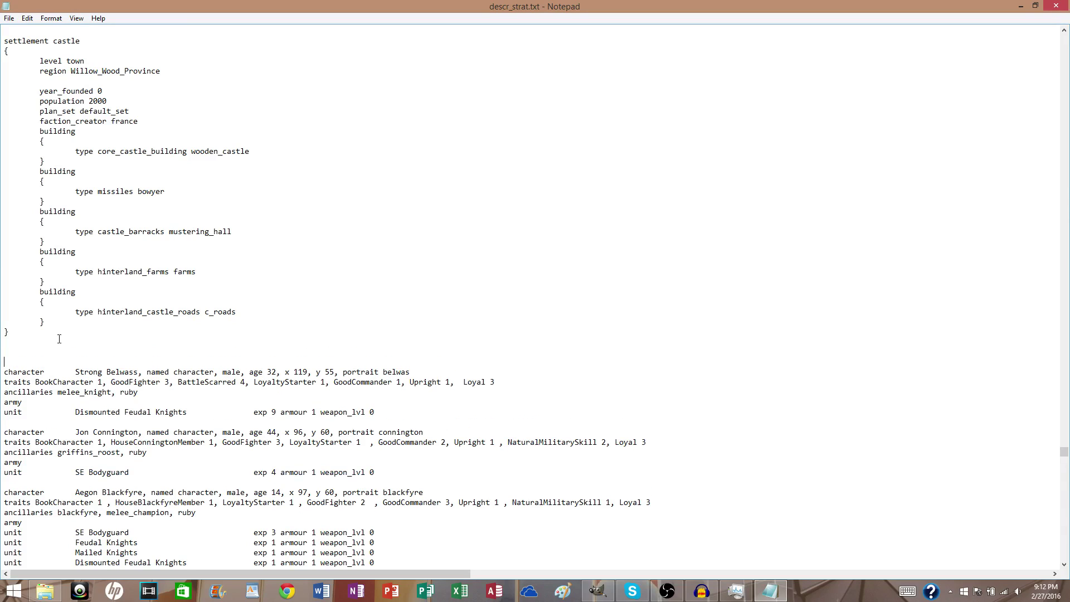
key(ctrl+v)
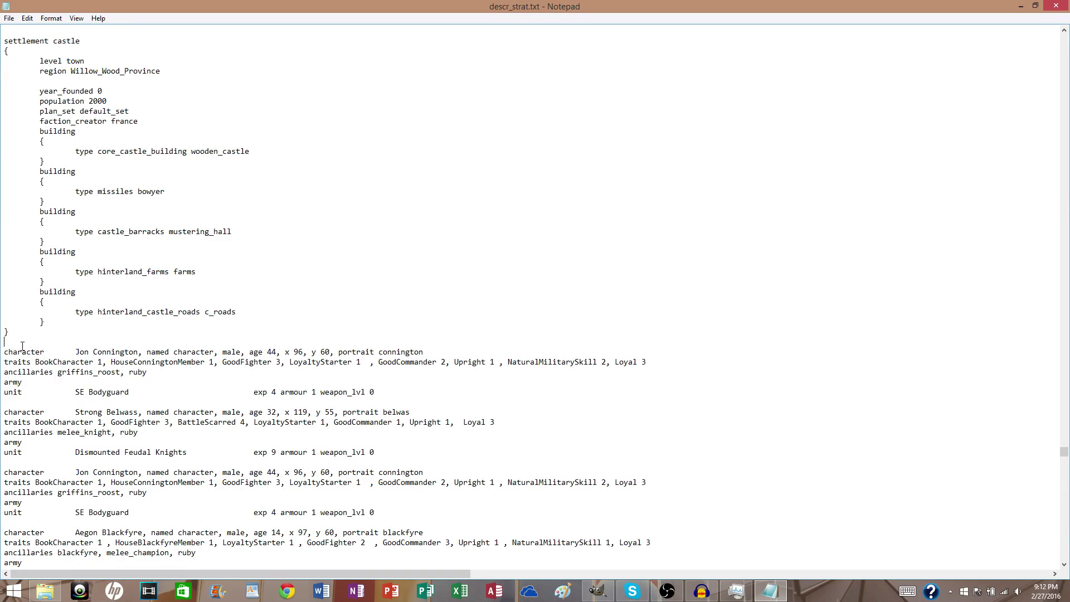
scroll(27, 351, down, 1)
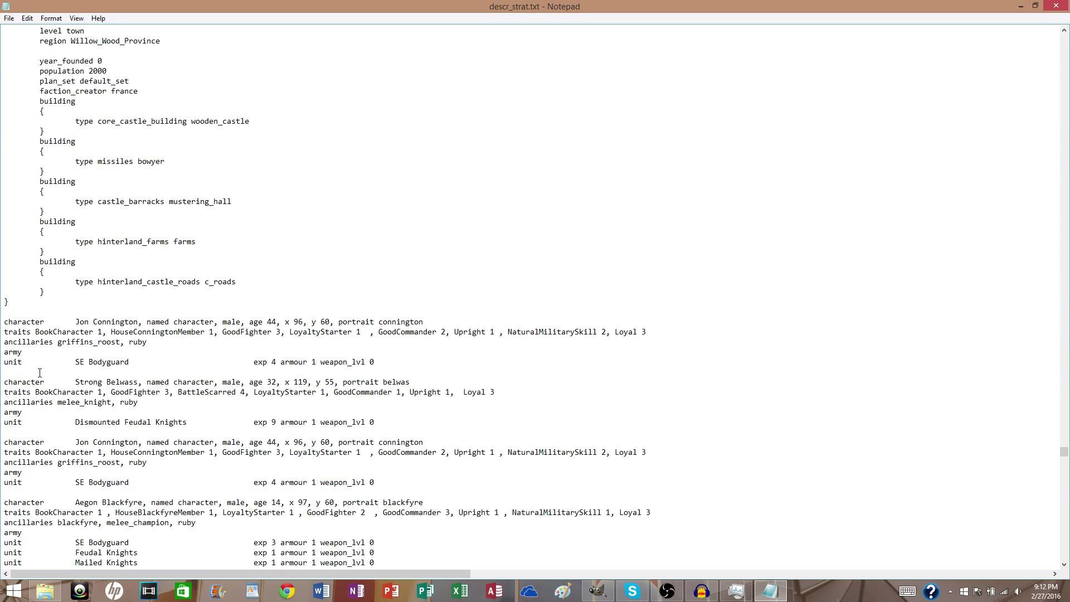
click(20, 369)
Rename the copied character Ruthor Darklyn and set age 25, x 119, y 61
click(140, 324)
key(BackSpace)
key(BackSpace)
key(BackSpace)
key(BackSpace)
key(BackSpace)
key(BackSpace)
key(BackSpace)
key(BackSpace)
key(BackSpace)
key(BackSpace)
key(BackSpace)
key(BackSpace)
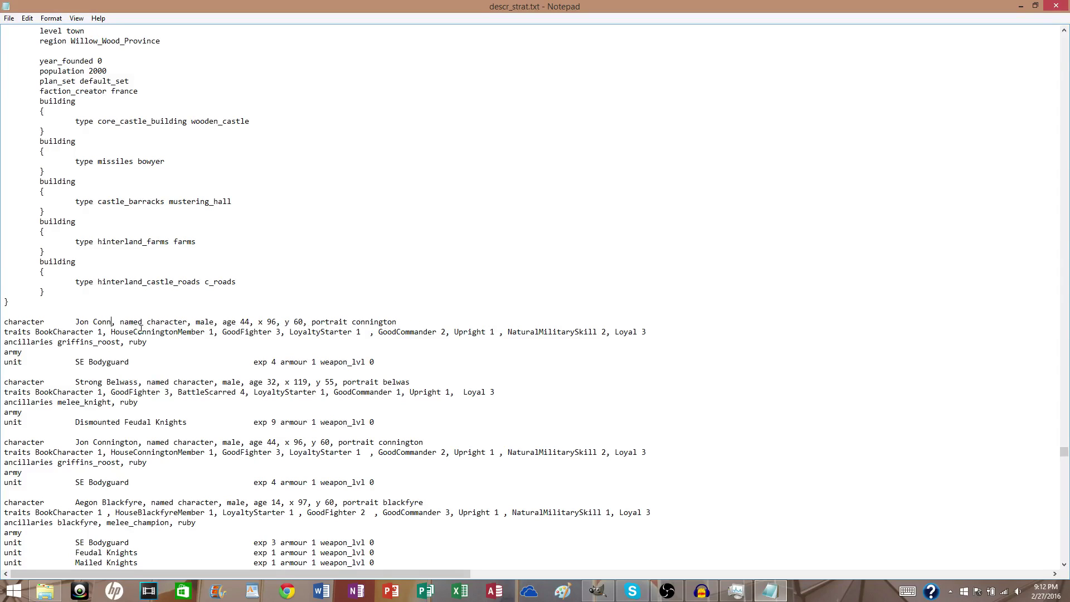
key(BackSpace)
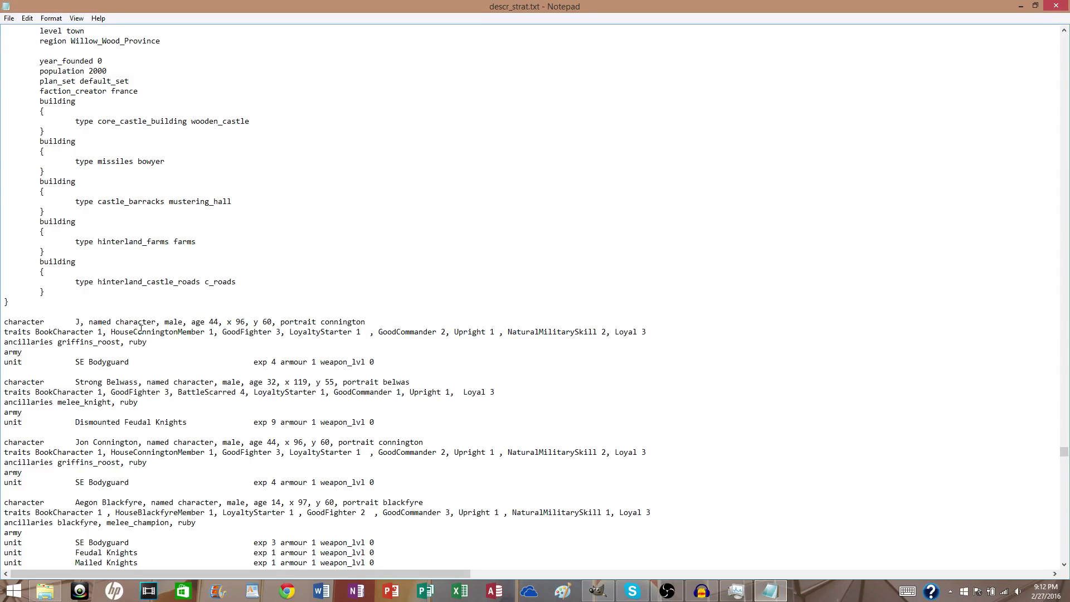
key(BackSpace)
text(Ruthor )
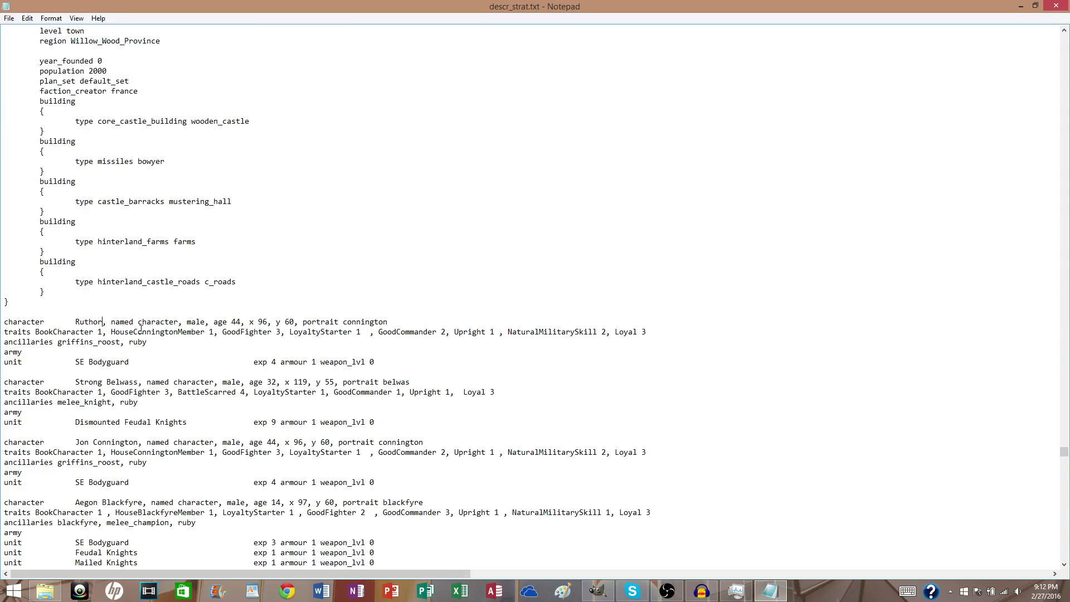
text(Darklyn)
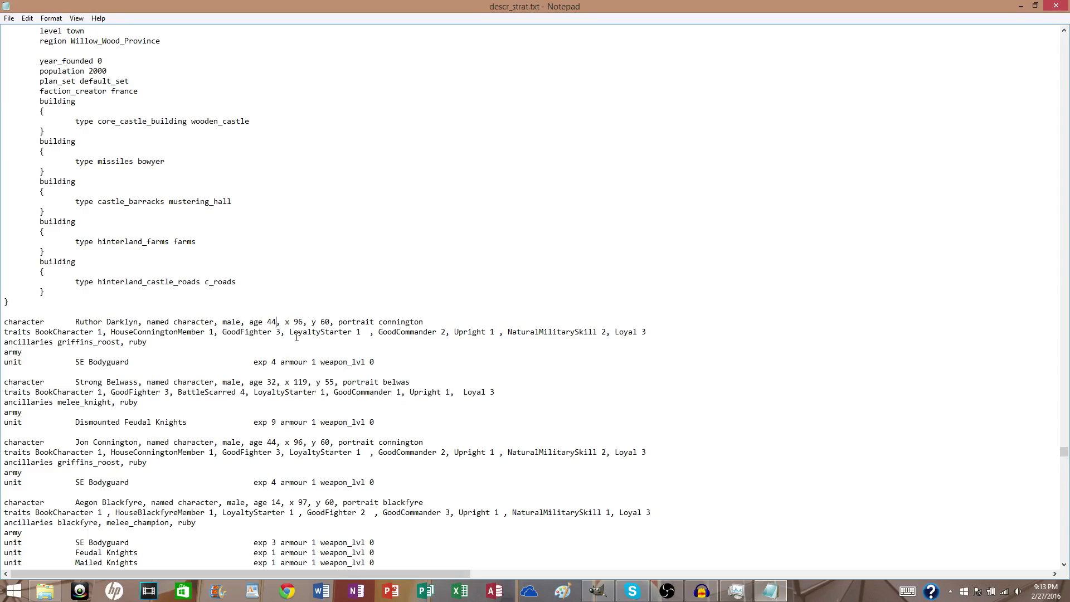
key(BackSpace)
key(BackSpace)
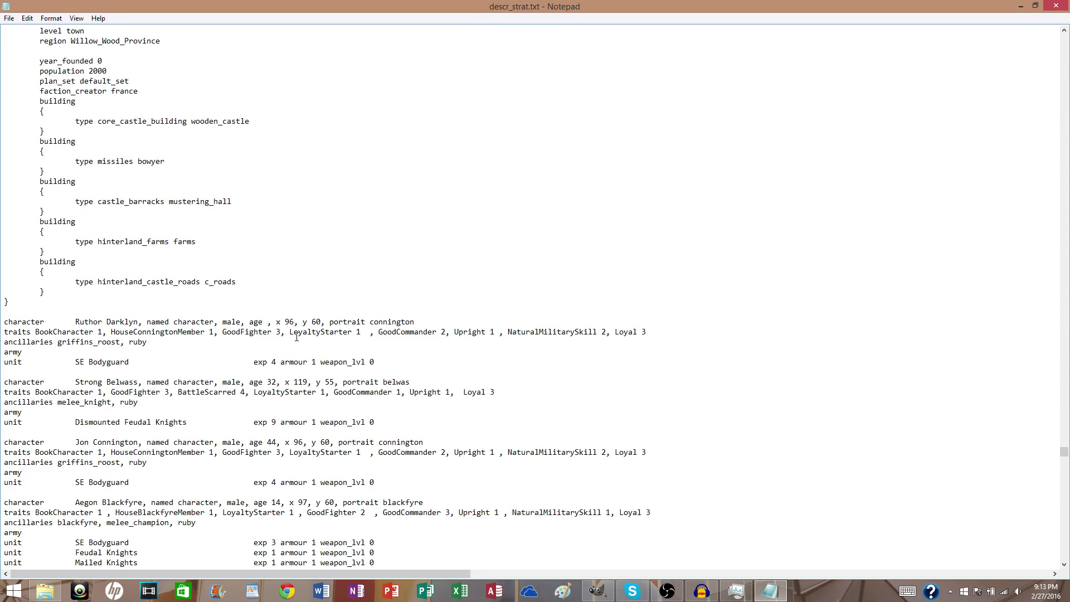
text(25)
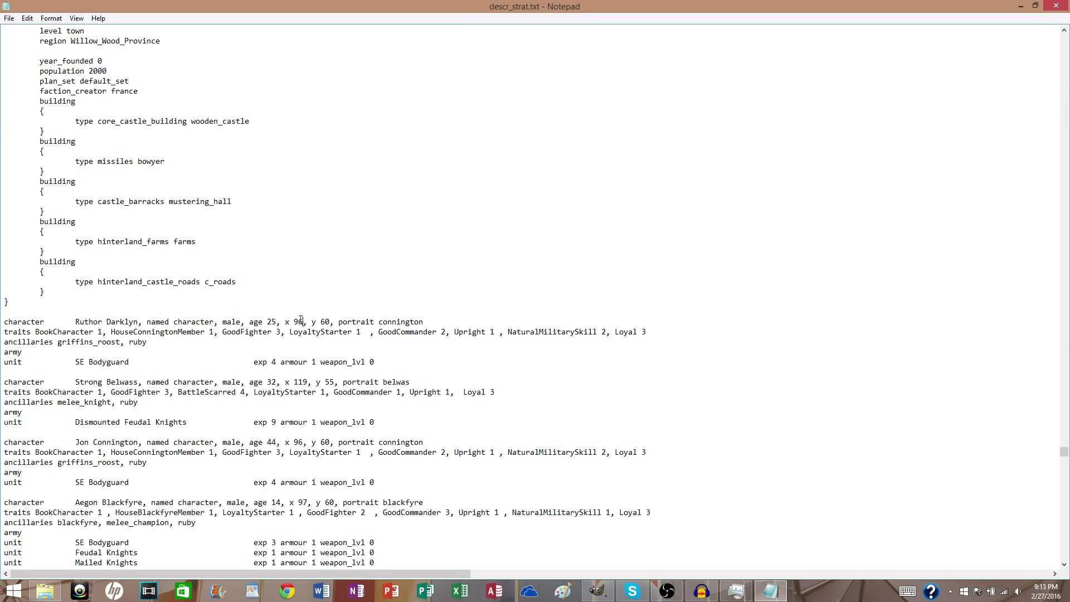
key(BackSpace)
key(BackSpace)
text(119)
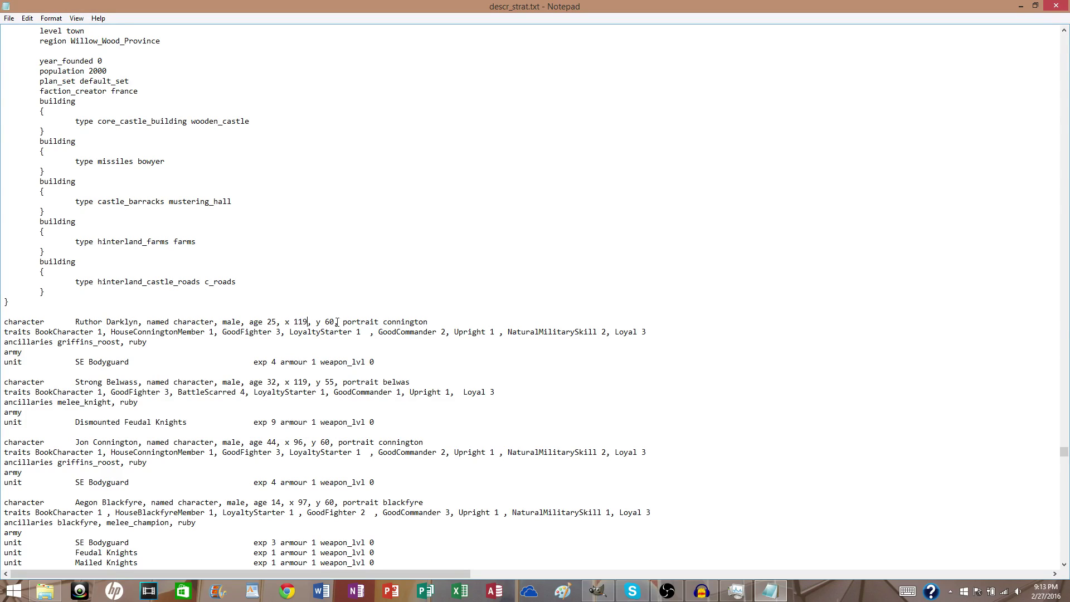
key(BackSpace)
key(BackSpace)
text(61)
Clean up stray text after the portrait name and save descr_strat.txt
text(show_cursorstat)
key(BackSpace)
key(BackSpace)
key(BackSpace)
key(BackSpace)
key(BackSpace)
key(BackSpace)
key(BackSpace)
key(BackSpace)
key(BackSpace)
key(BackSpace)
key(BackSpace)
key(BackSpace)
key(BackSpace)
key(BackSpace)
key(BackSpace)
click(9, 18)
click(22, 55)
click(9, 18)
click(23, 56)
Minimize Notepad, go up to the FireAndBlood_0.9 data folder and open descr_names.txt
click(1020, 6)
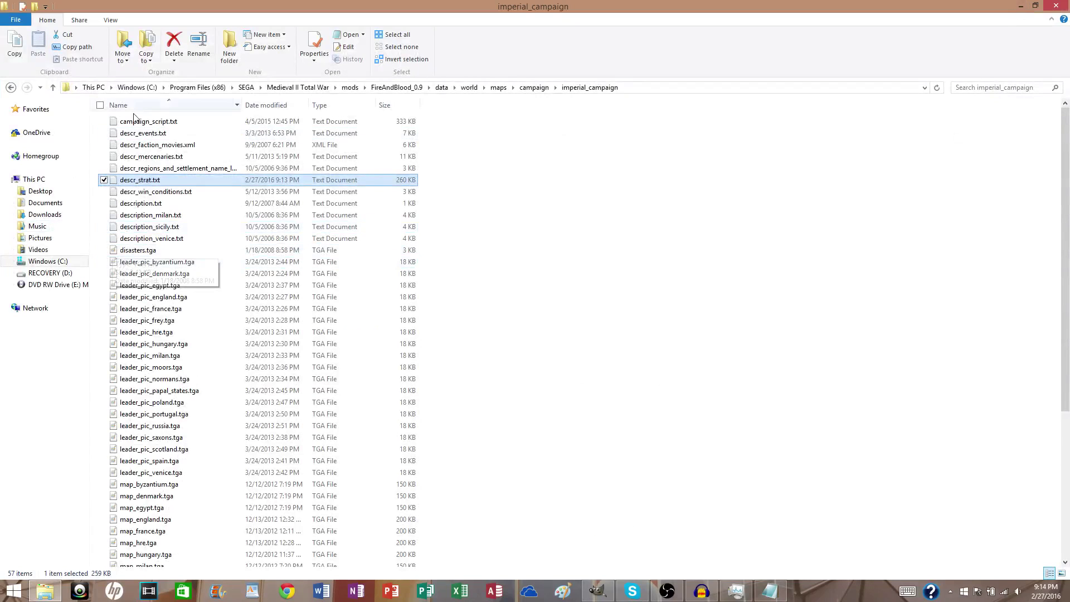
click(443, 88)
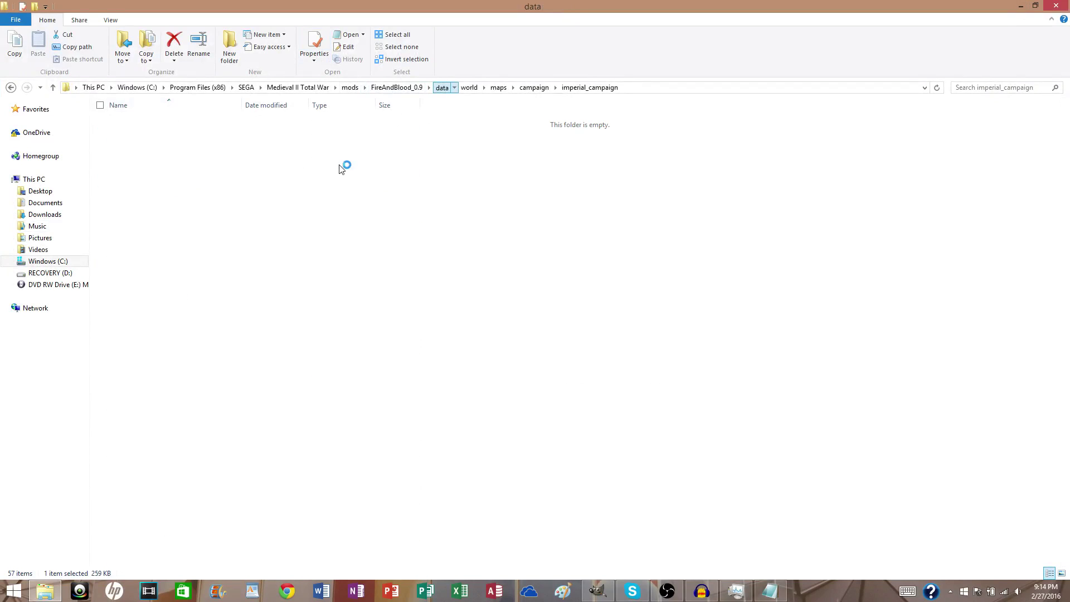
scroll(162, 281, down, 5)
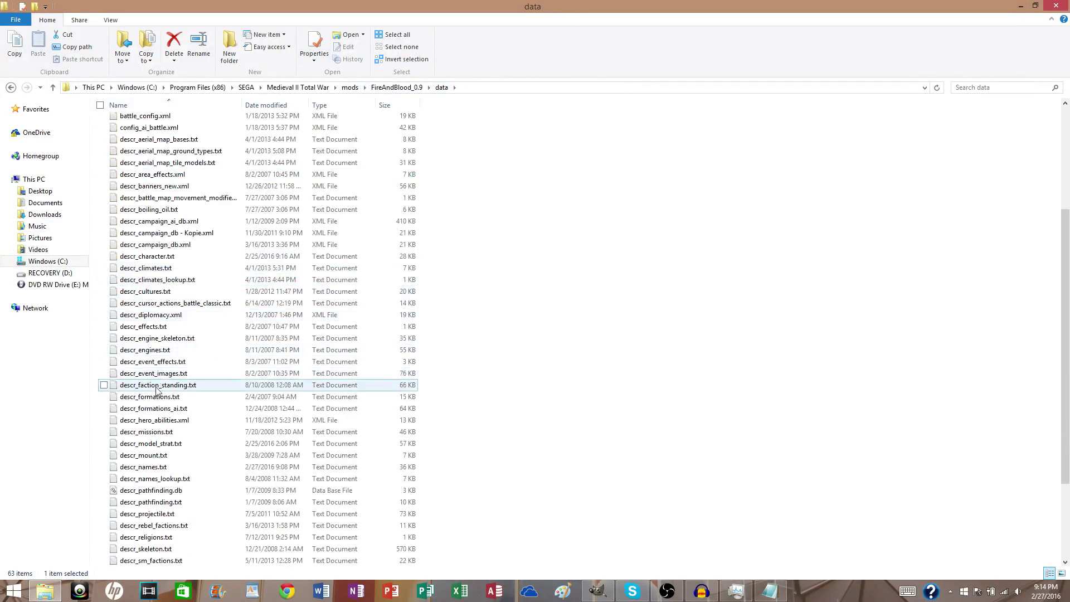
double_click(154, 466)
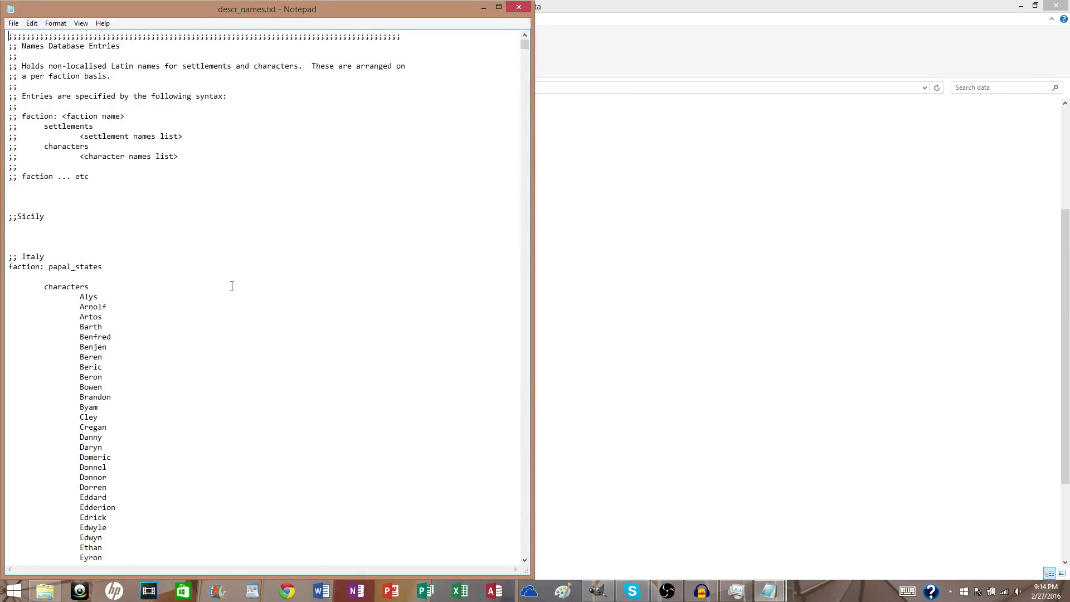
Find the byzantium faction and add Ruthor after Strong in its character names
double_click(361, 11)
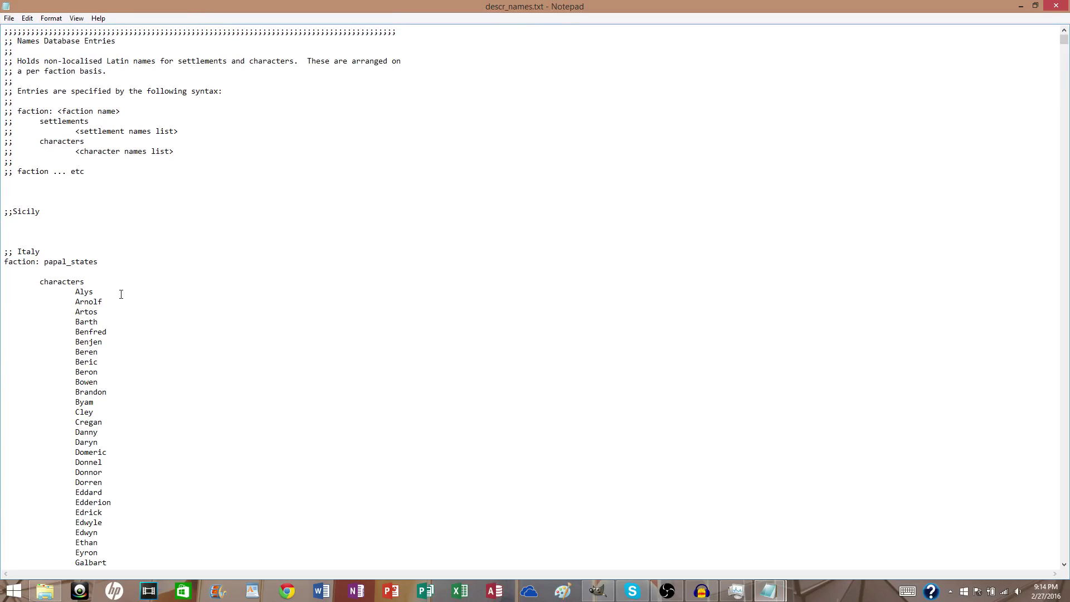
key(ctrl+f)
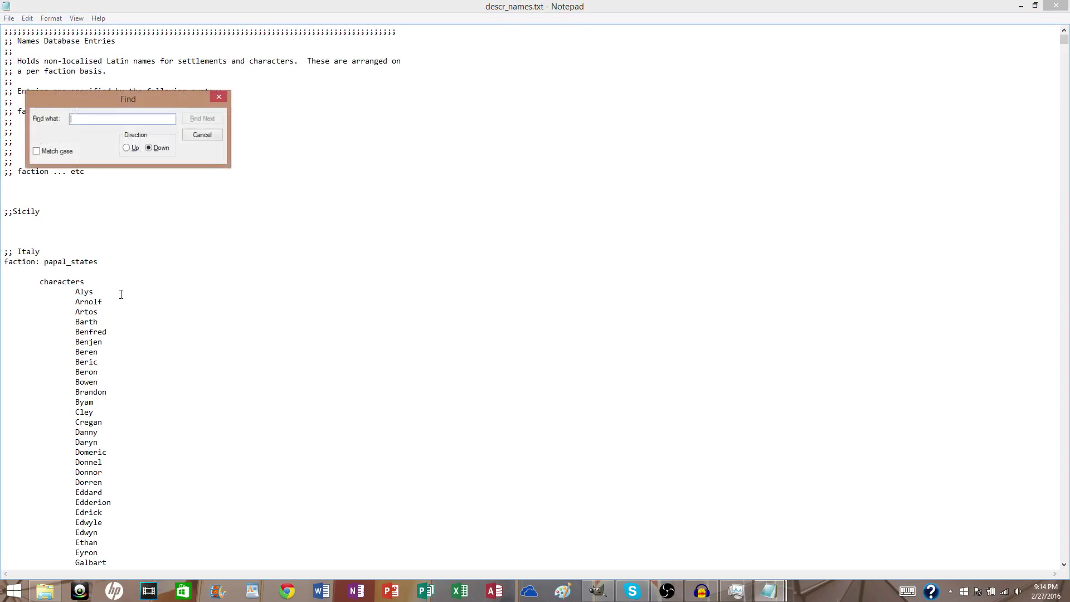
text(byz)
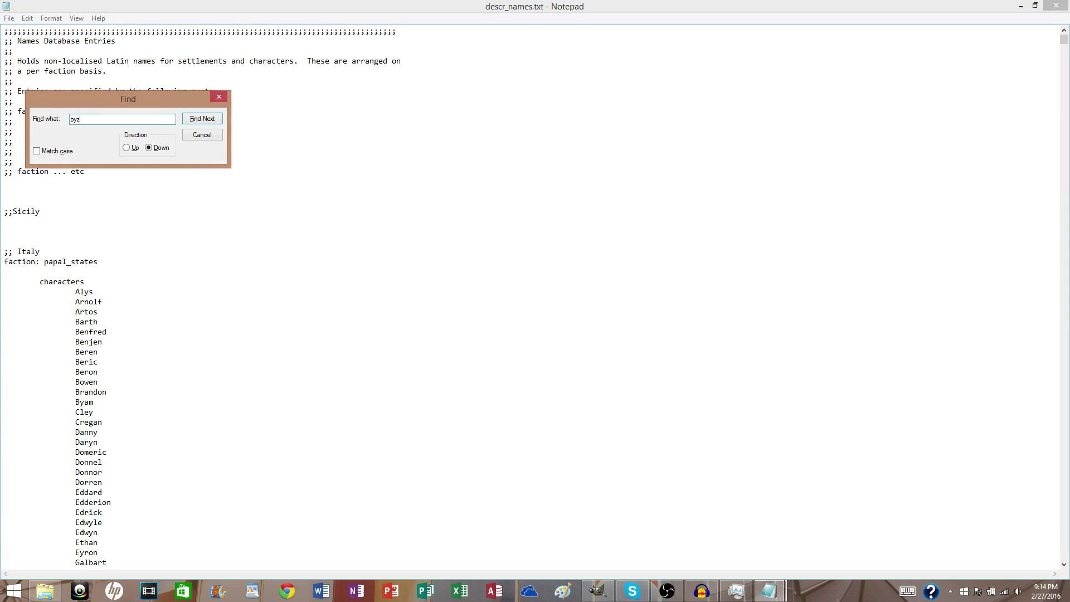
text(antium)
key(Return)
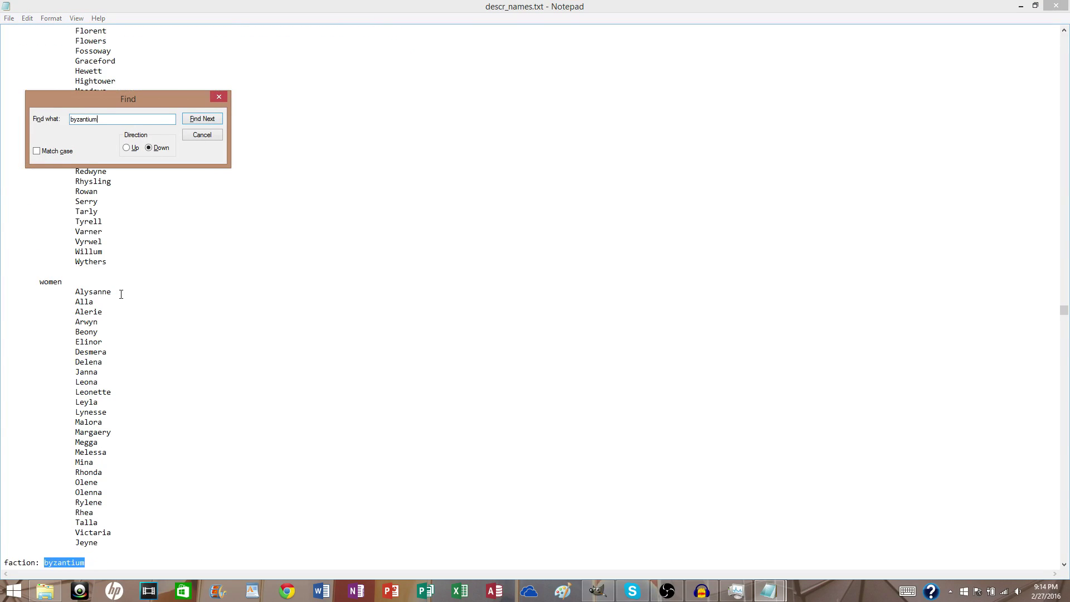
click(219, 99)
scroll(234, 279, down, 20)
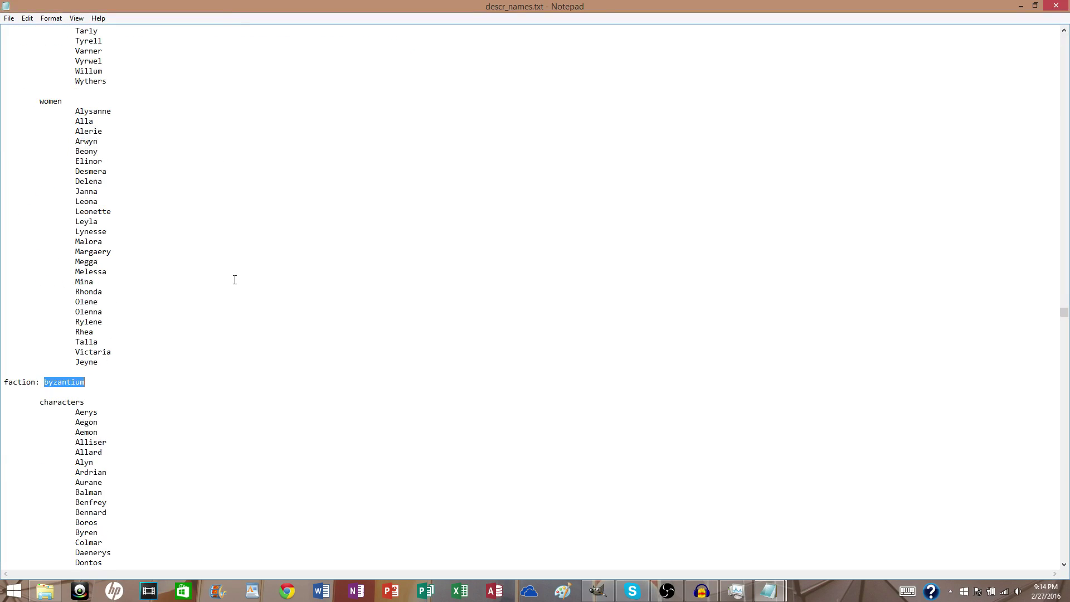
scroll(225, 289, down, 8)
key(Return)
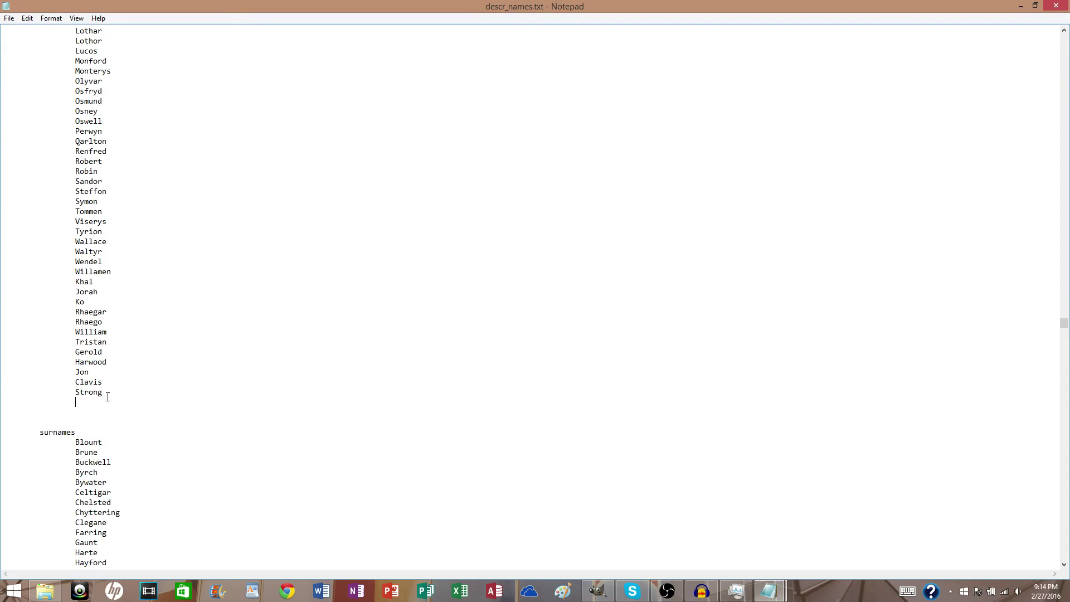
text(Ruthor)
Add Darklyn after Belwass in the byzantium surnames
scroll(107, 397, down, 16)
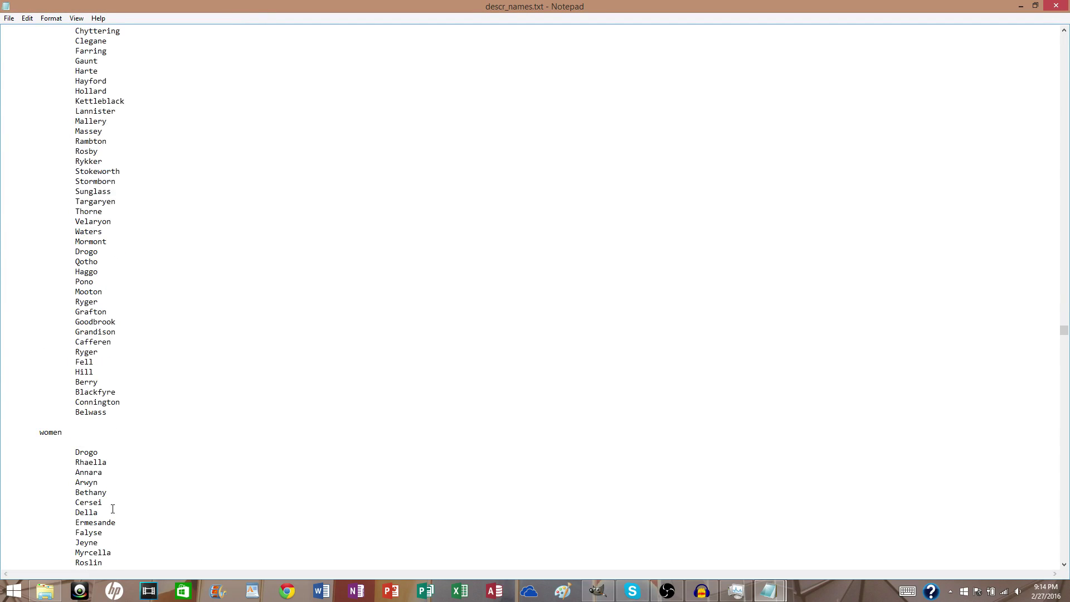
click(109, 412)
key(Return)
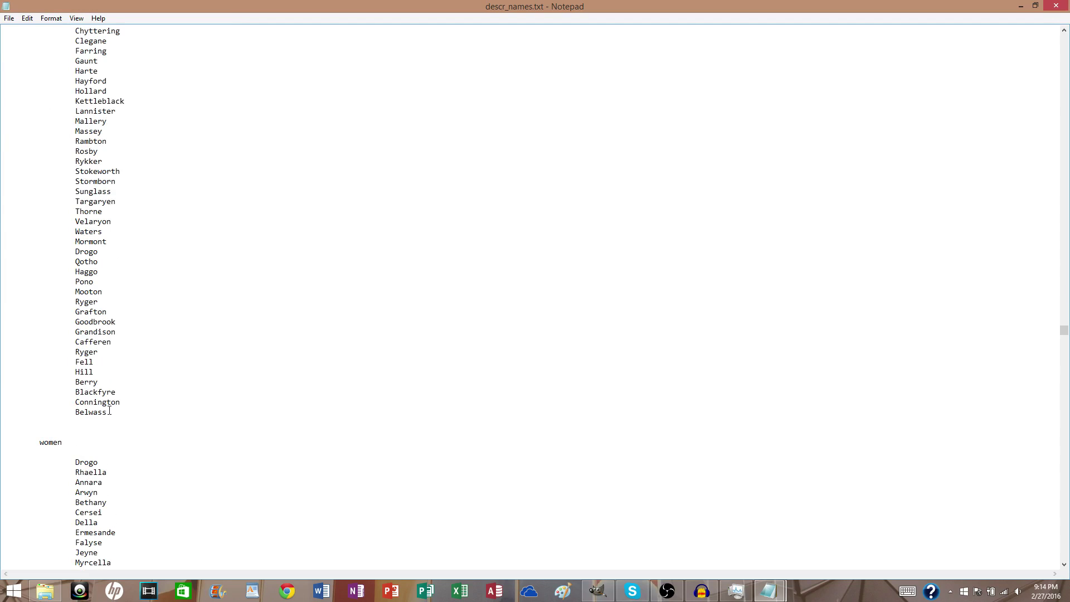
text(Darklyn)
click(138, 222)
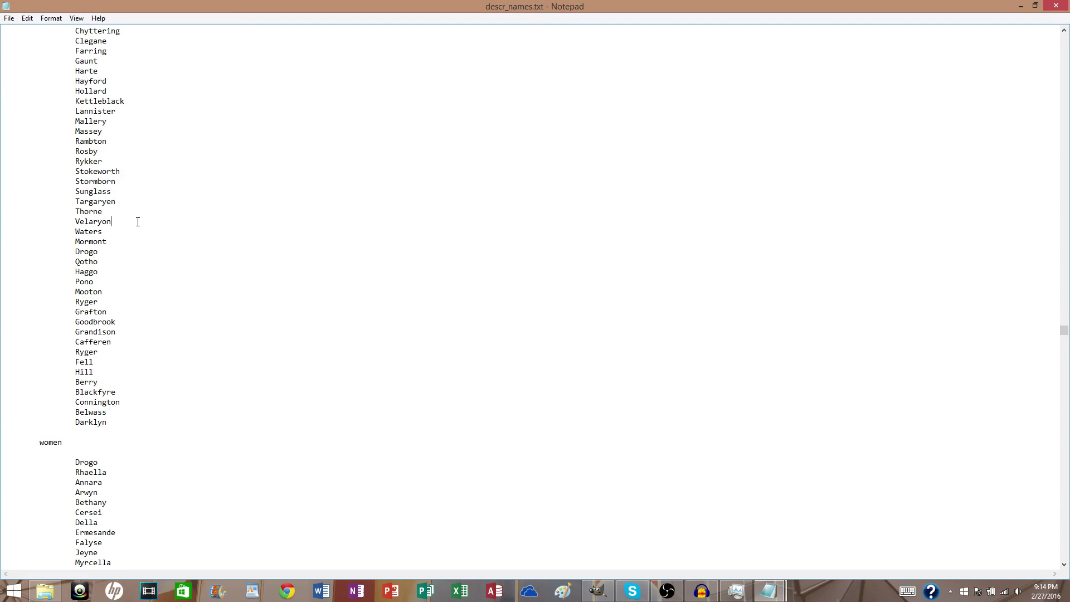
Save descr_names.txt and close it
click(10, 19)
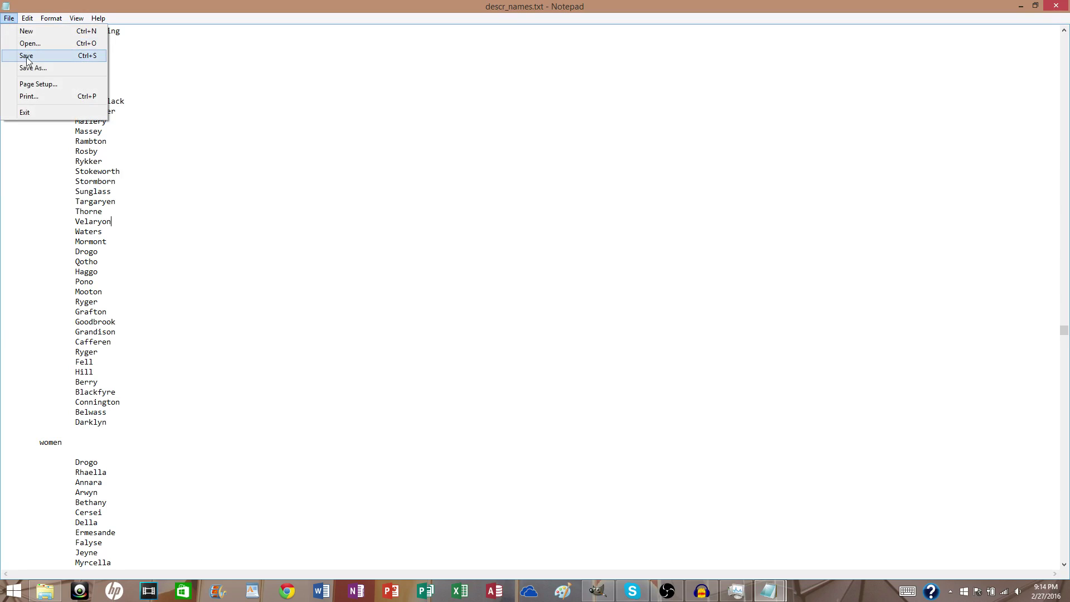
click(27, 57)
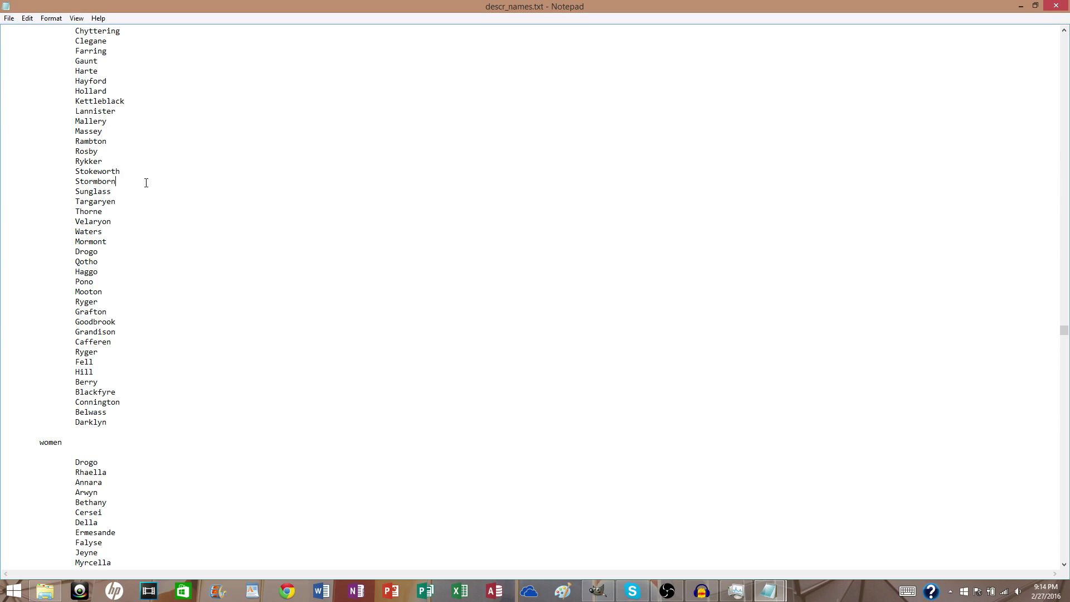
scroll(146, 182, up, 3)
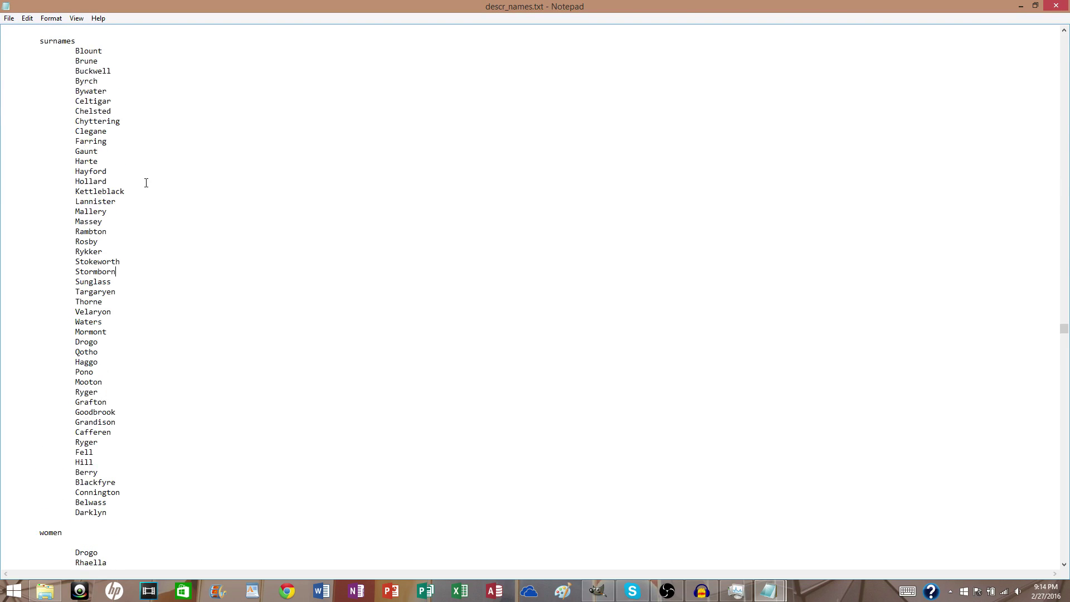
click(9, 18)
click(27, 56)
scroll(395, 207, up, 5)
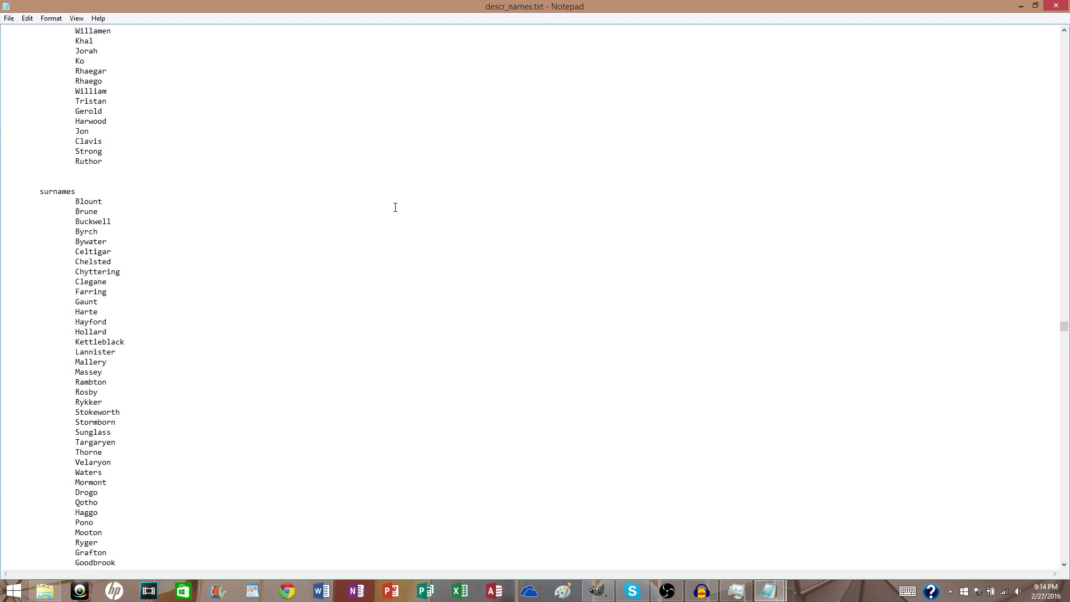
click(1055, 6)
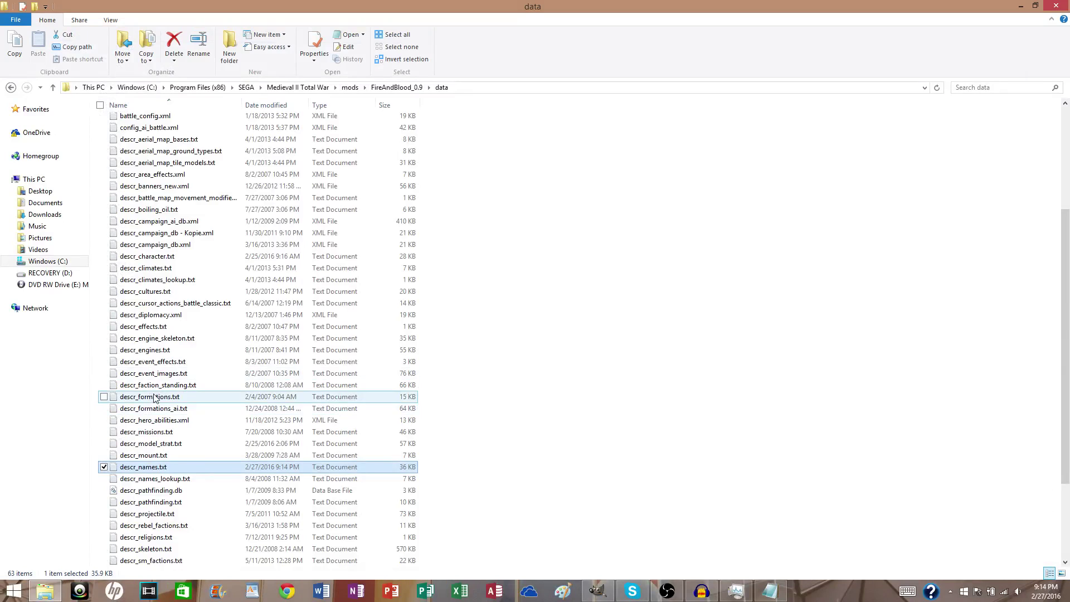
Open names.txt from the mod's data\text folder
scroll(160, 396, up, 5)
double_click(178, 239)
scroll(177, 350, down, 1)
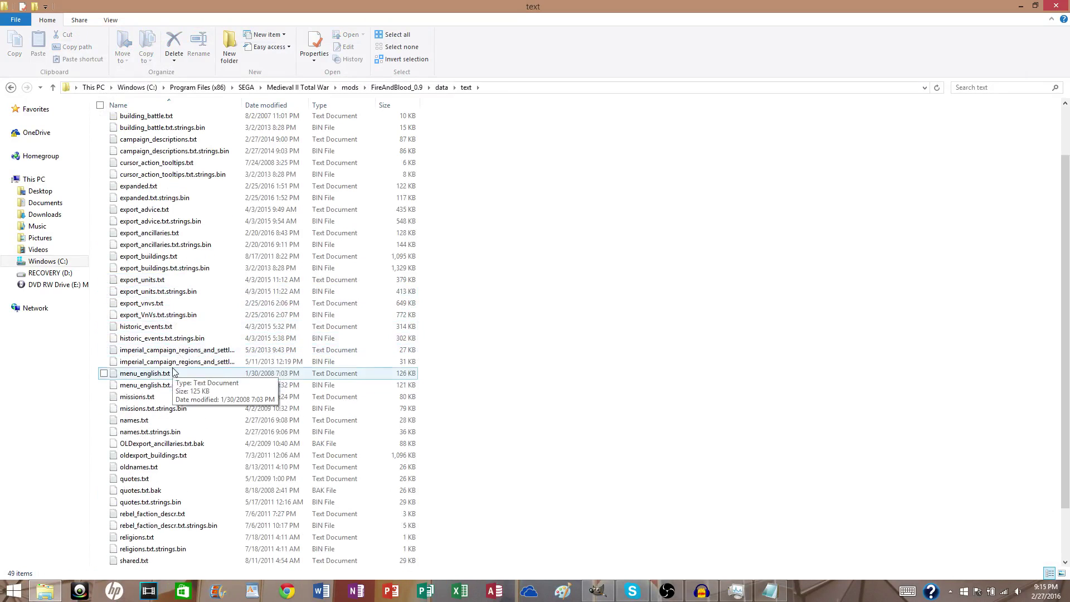
double_click(157, 419)
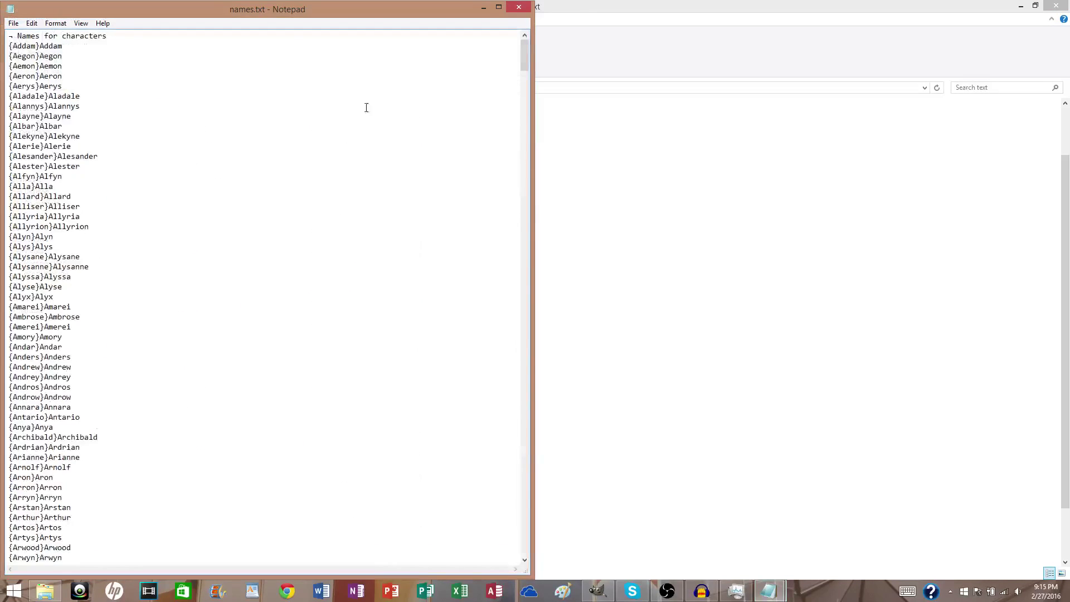
Maximize names.txt and search 'wyl' to reach the end of the names list
drag(300, 14, 1069, 16)
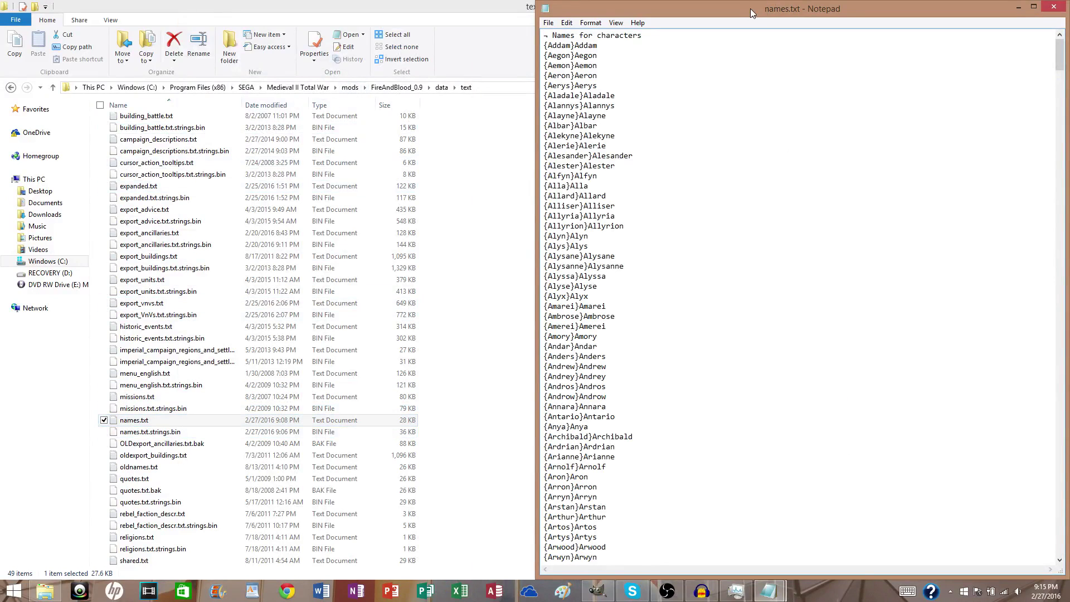
drag(748, 9, 558, 1)
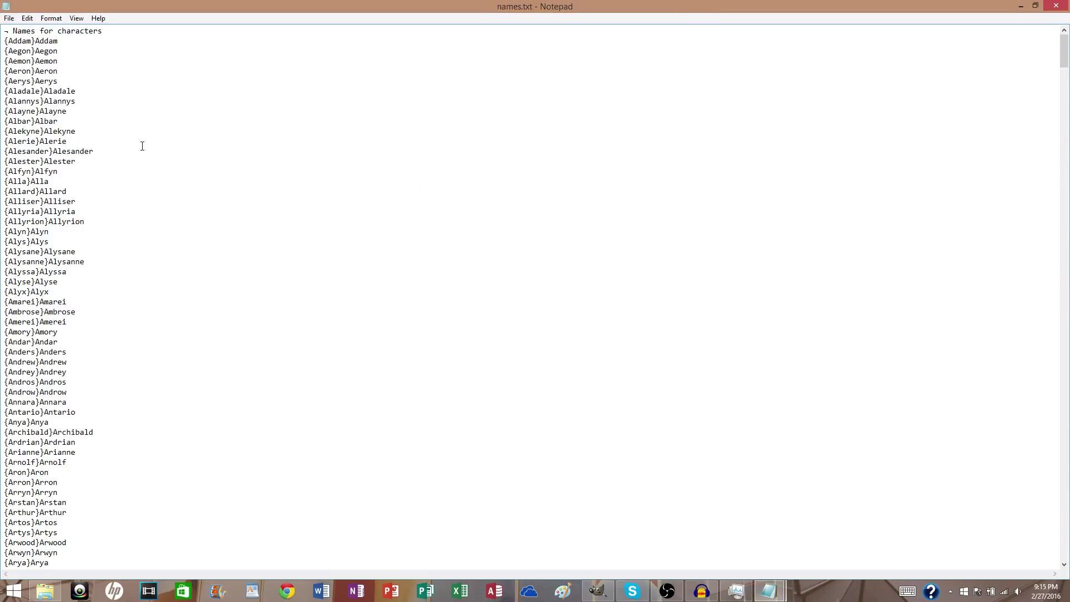
drag(1063, 50, 1056, 550)
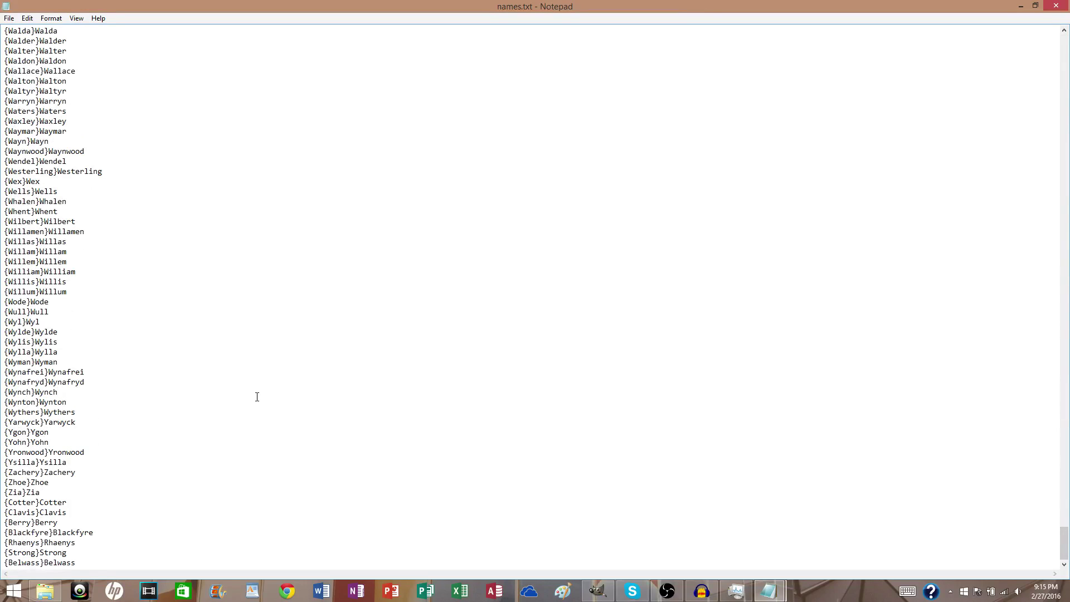
key(ctrl+f)
text(wyl)
key(Return)
key(Return)
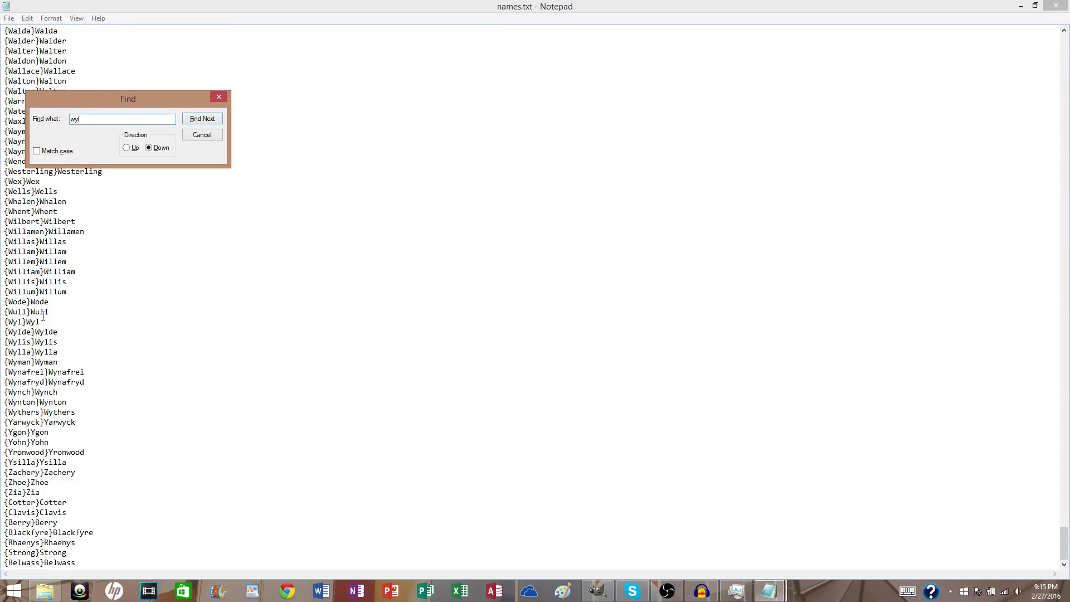
click(219, 98)
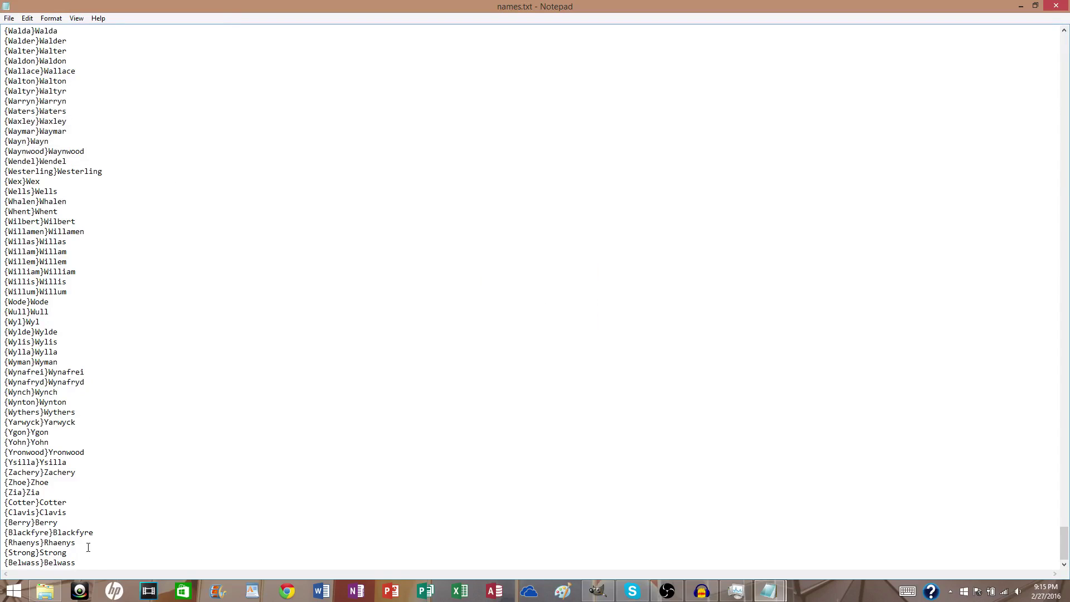
key(Return)
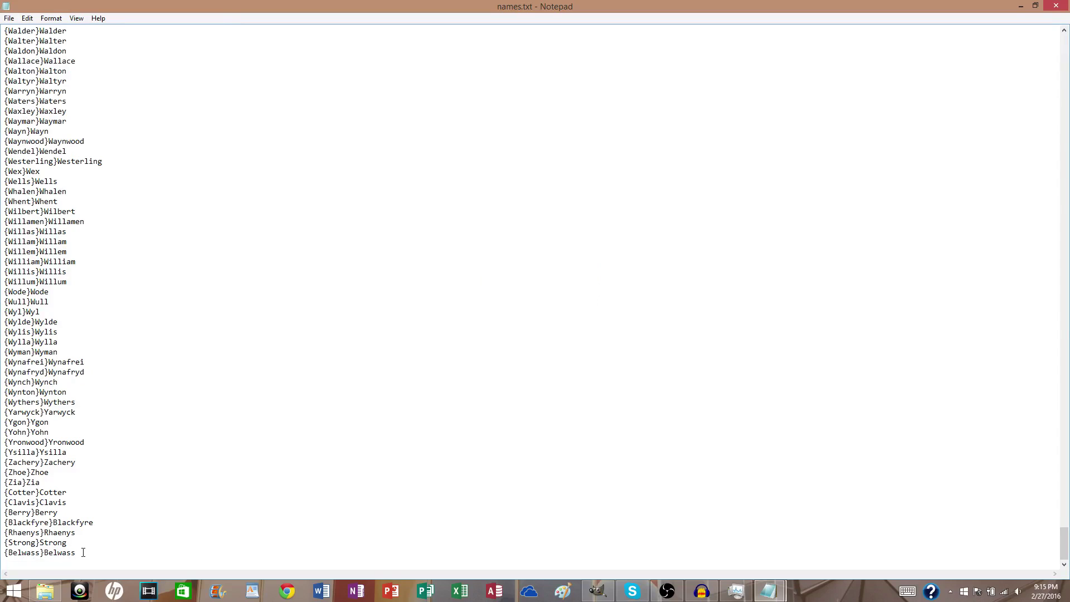
Duplicate the {Belwass}Belwass line and edit the copy into a Ruthor entry
drag(77, 553, 4, 553)
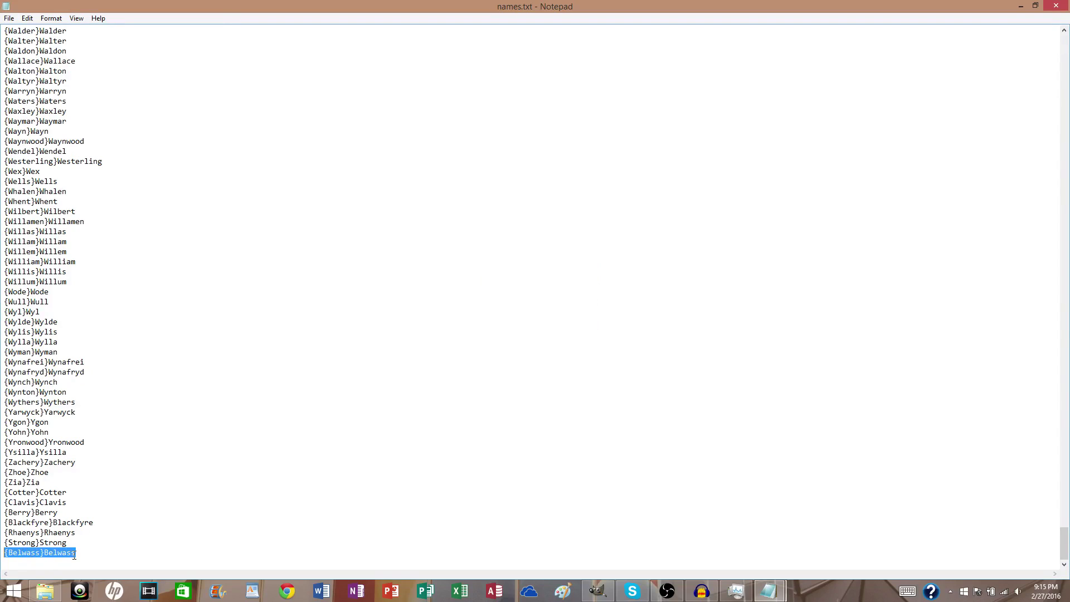
key(ctrl+c)
click(38, 563)
key(ctrl+v)
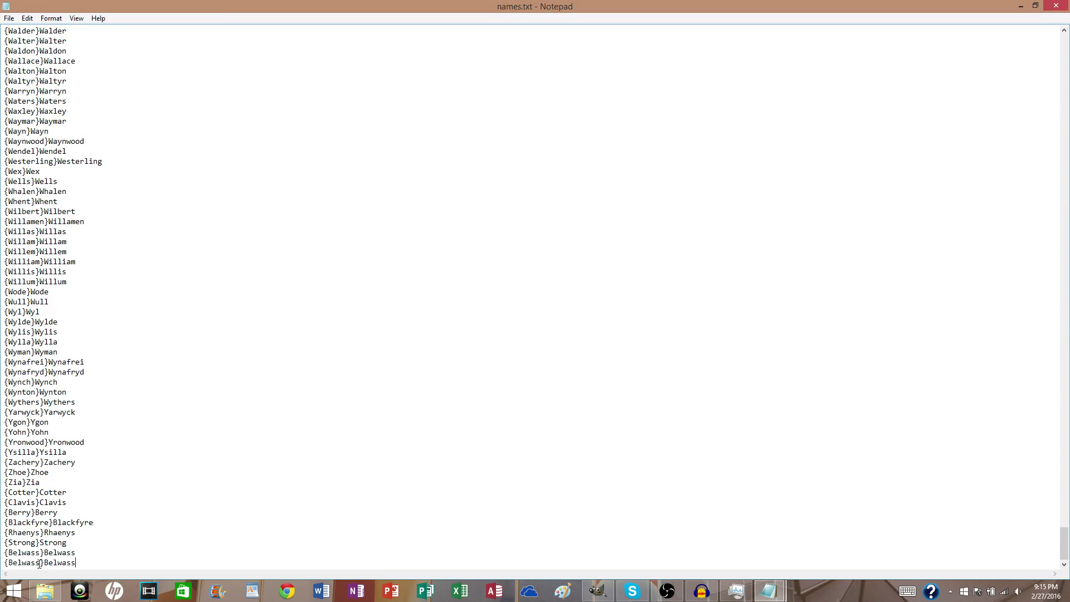
click(39, 563)
key(BackSpace)
key(BackSpace)
key(BackSpace)
key(BackSpace)
key(BackSpace)
key(BackSpace)
key(BackSpace)
text(Ruthon)
key(BackSpace)
key(BackSpace)
key(BackSpace)
key(BackSpace)
key(BackSpace)
key(BackSpace)
text(uthor)
key(BackSpace)
key(BackSpace)
key(BackSpace)
key(BackSpace)
key(BackSpace)
text(Ruthor)
key(Return)
Paste another copy and turn it into the Darklyn entry
key(ctrl+v)
key(BackSpace)
key(BackSpace)
key(BackSpace)
key(BackSpace)
key(BackSpace)
key(BackSpace)
key(BackSpace)
key(BackSpace)
key(BackSpace)
key(BackSpace)
key(BackSpace)
key(BackSpace)
key(BackSpace)
key(BackSpace)
key(BackSpace)
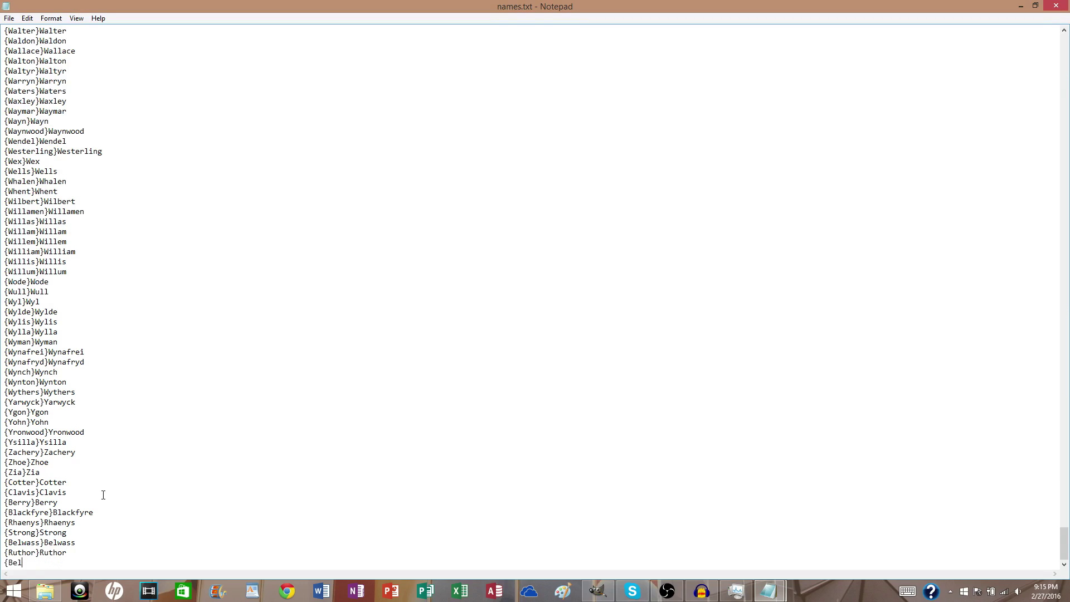
text(Darkly}Dar)
key(BackSpace)
key(BackSpace)
text(ark)
key(BackSpace)
key(BackSpace)
text(rklyn)
Save names.txt and close Notepad, leaving the text folder visible
click(9, 18)
click(21, 53)
click(80, 546)
click(1061, 5)
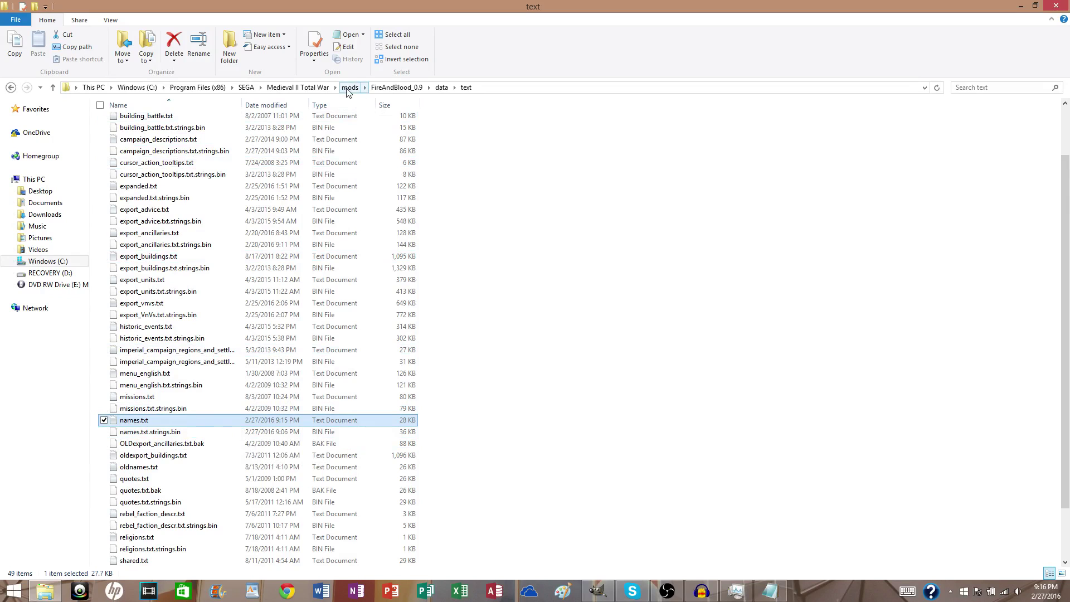
Browse data\ui\custom_portraits\aeron to view an existing portrait folder, then minimize Explorer
scroll(279, 203, up, 2)
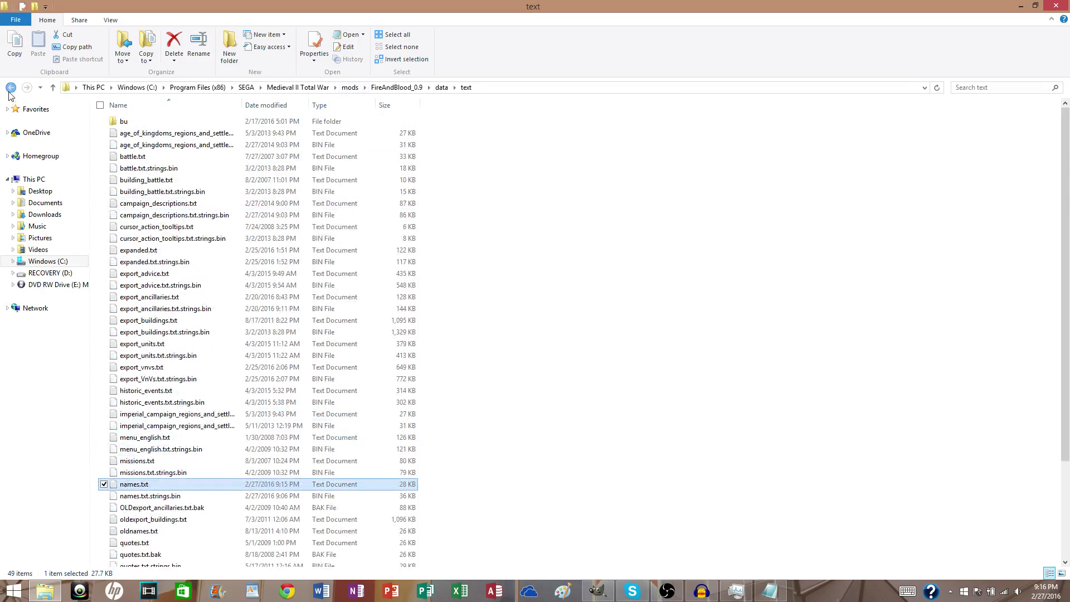
click(10, 87)
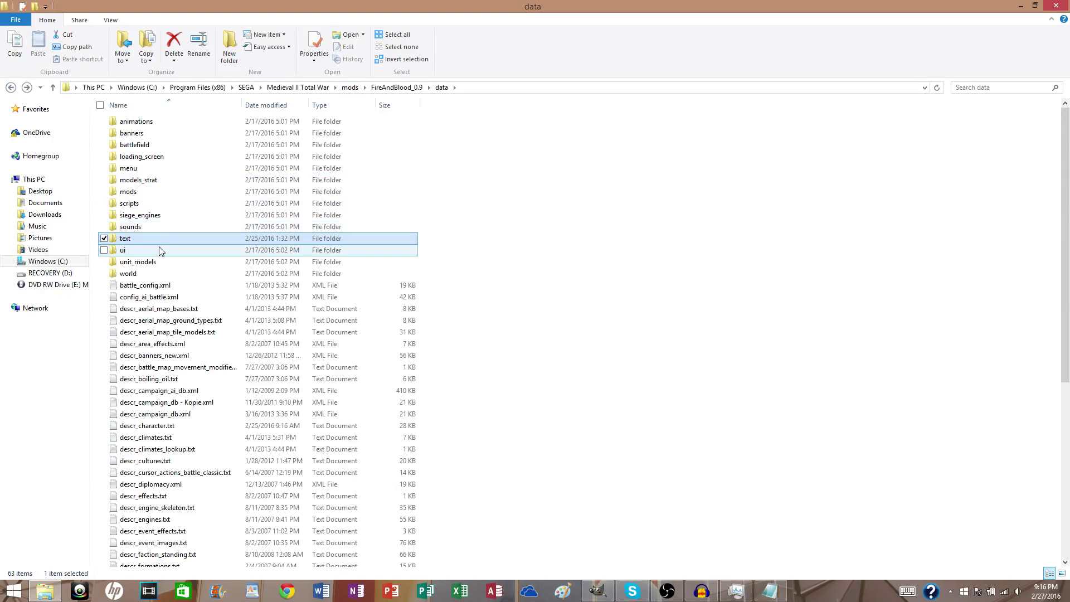
double_click(159, 252)
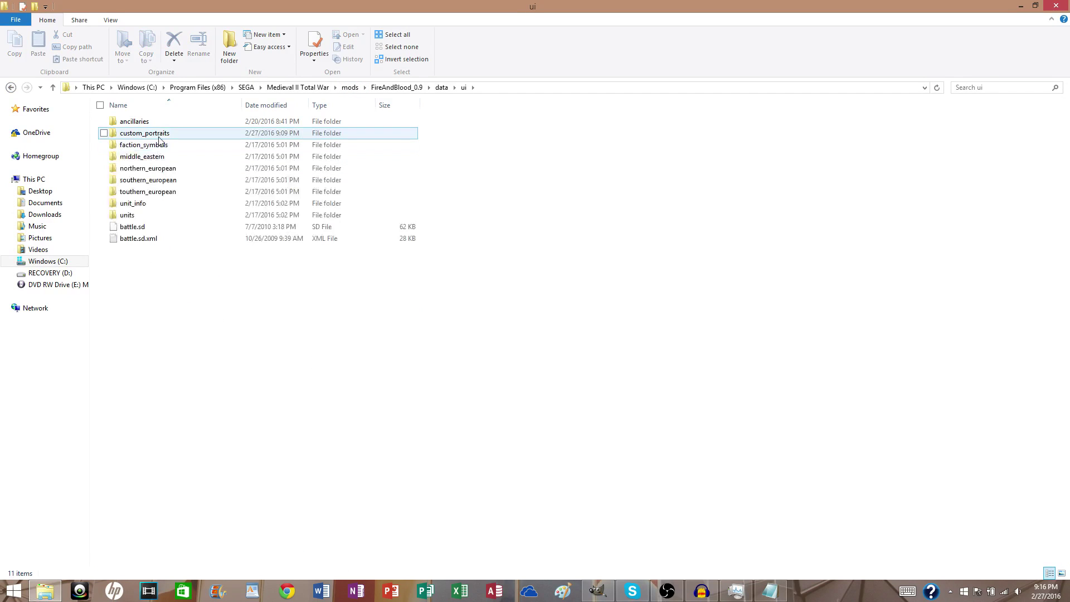
double_click(164, 134)
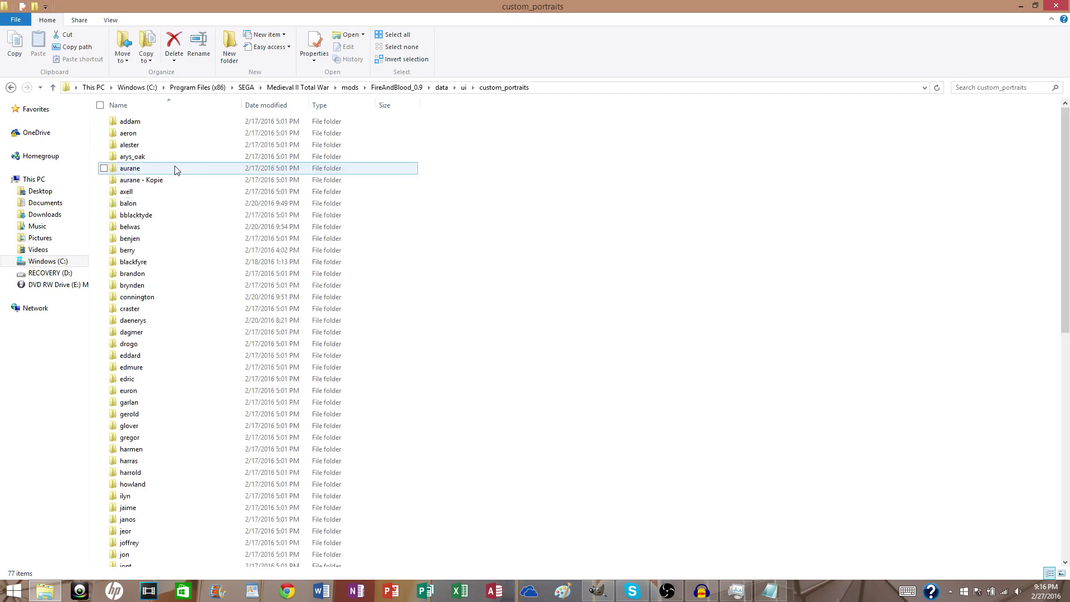
double_click(159, 137)
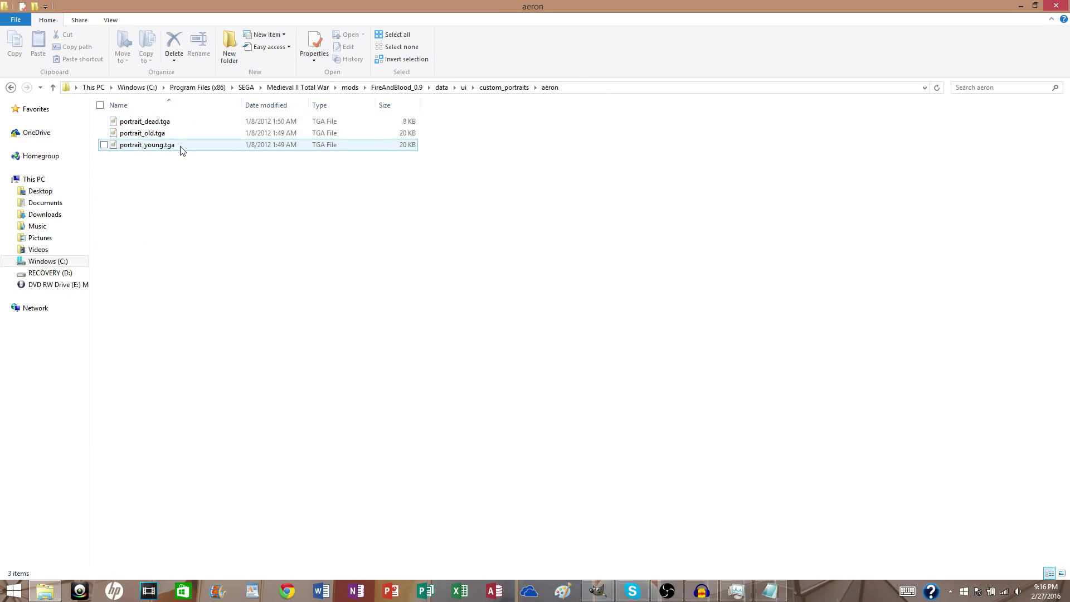
click(11, 87)
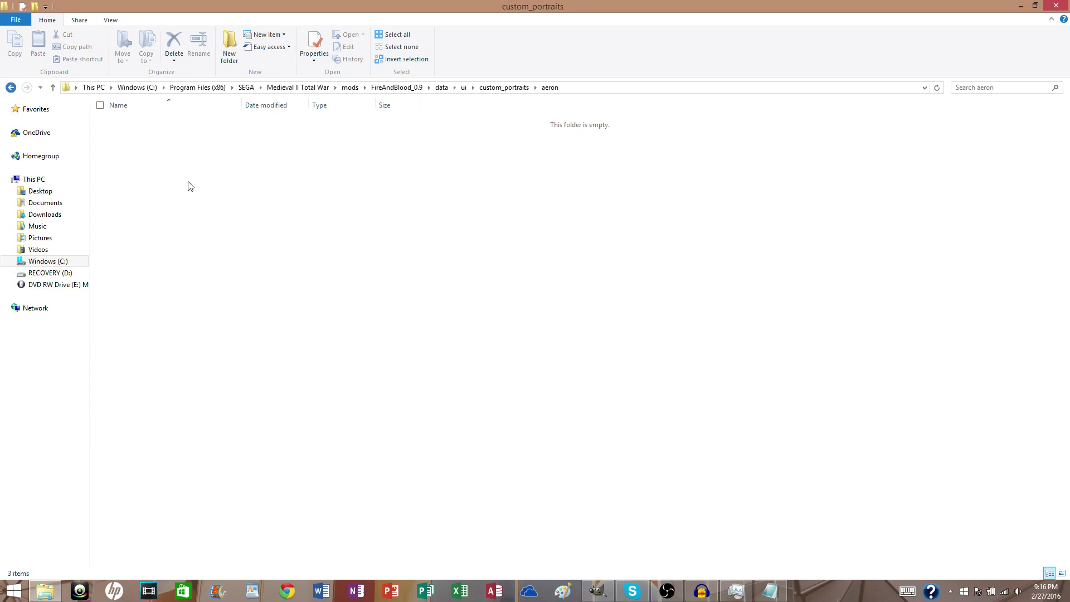
click(1021, 6)
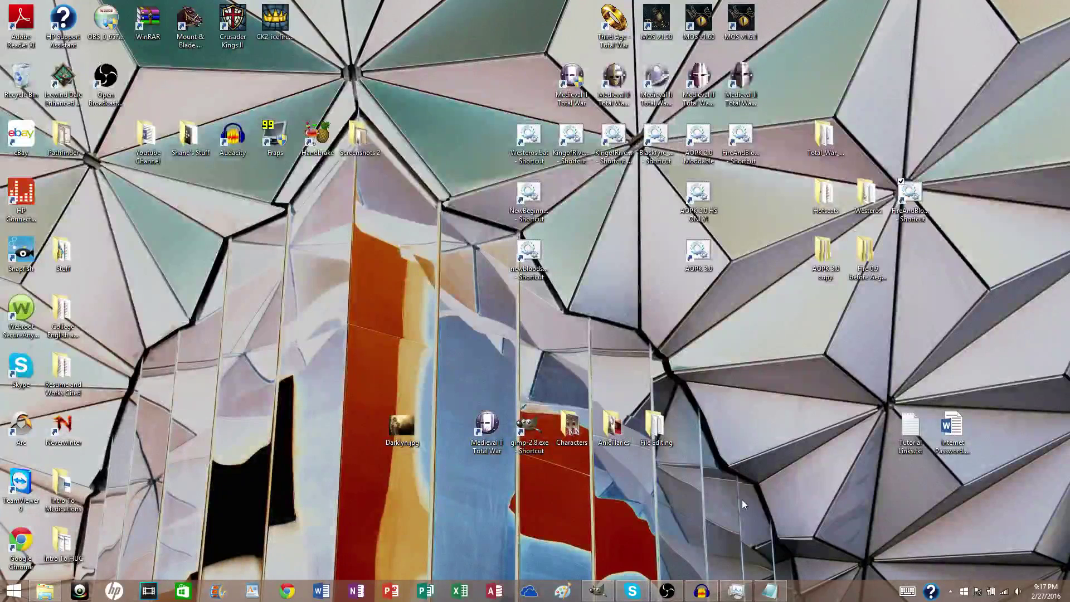
Open Darklyn.jpg in GIMP, convert it to sRGB, and maximize the 1024x768 image window
click(603, 593)
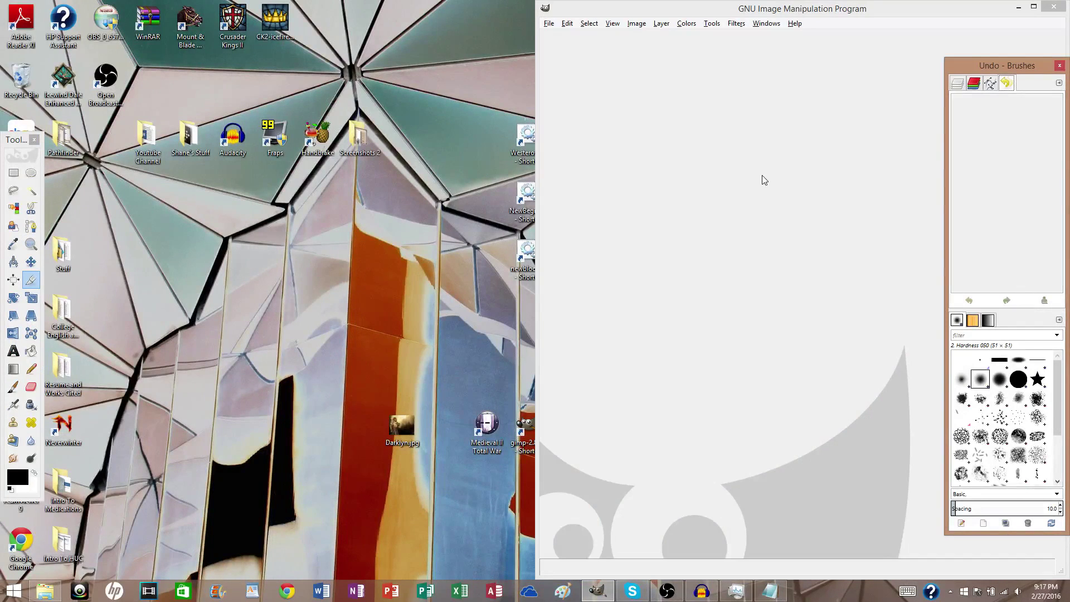
drag(407, 420, 716, 227)
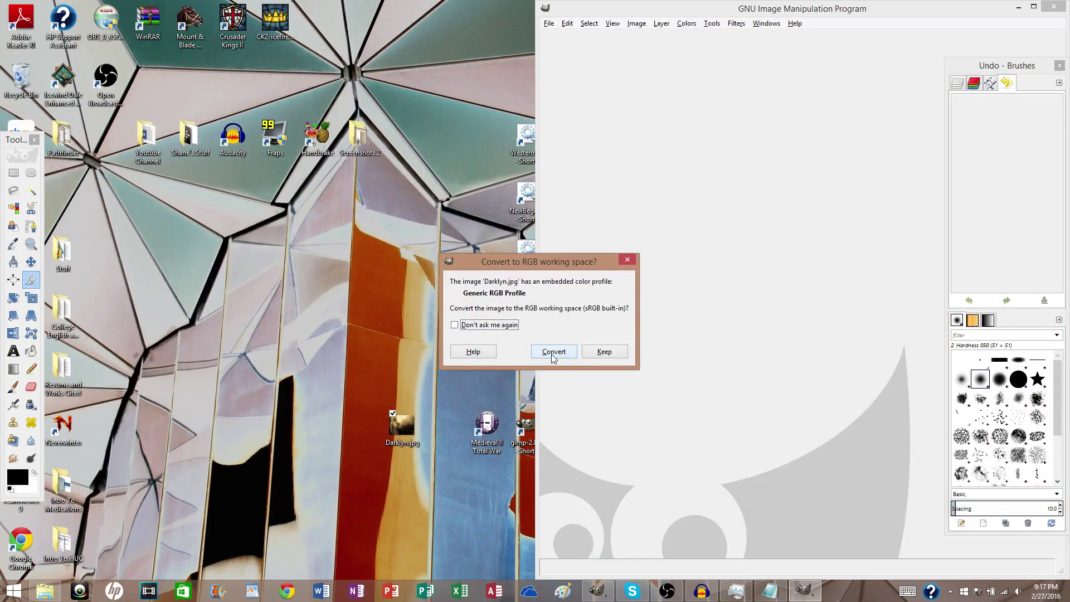
click(554, 351)
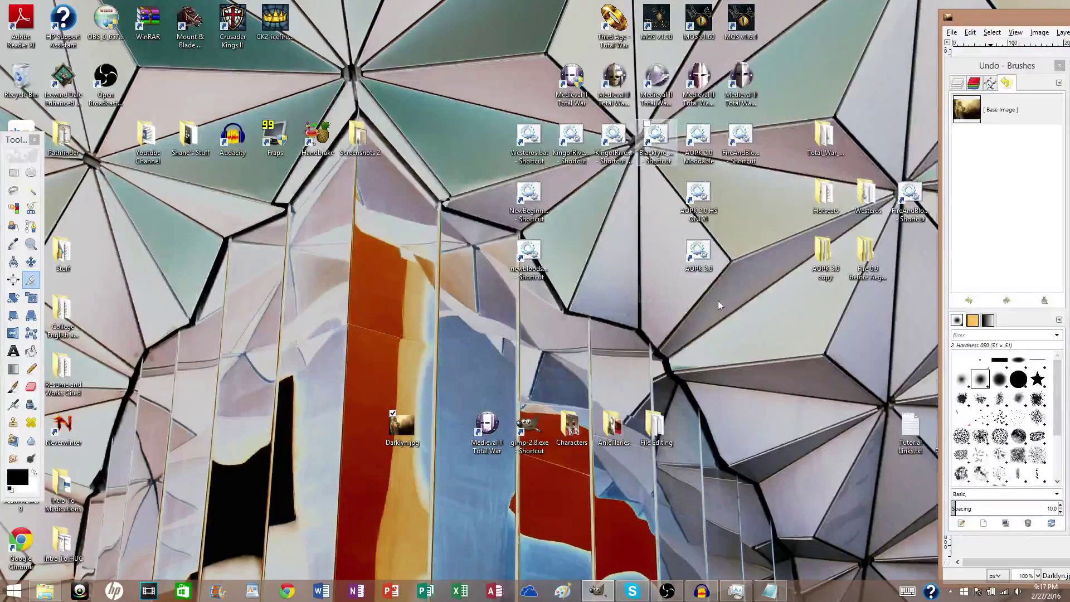
drag(1010, 24, 957, 73)
double_click(914, 65)
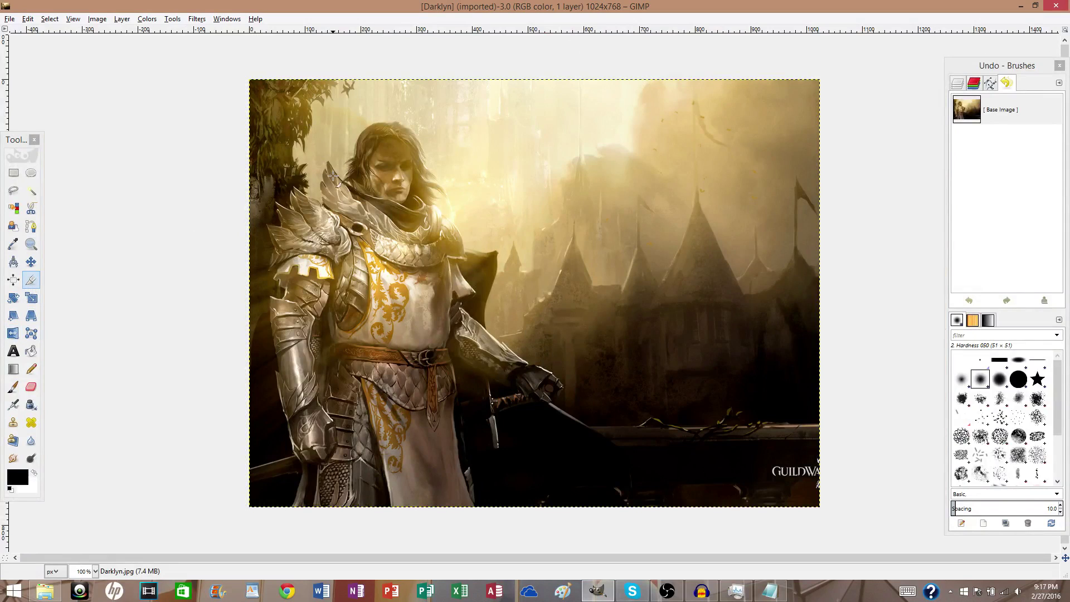
Crop the Darklyn picture to the knight's head and shoulders
click(301, 113)
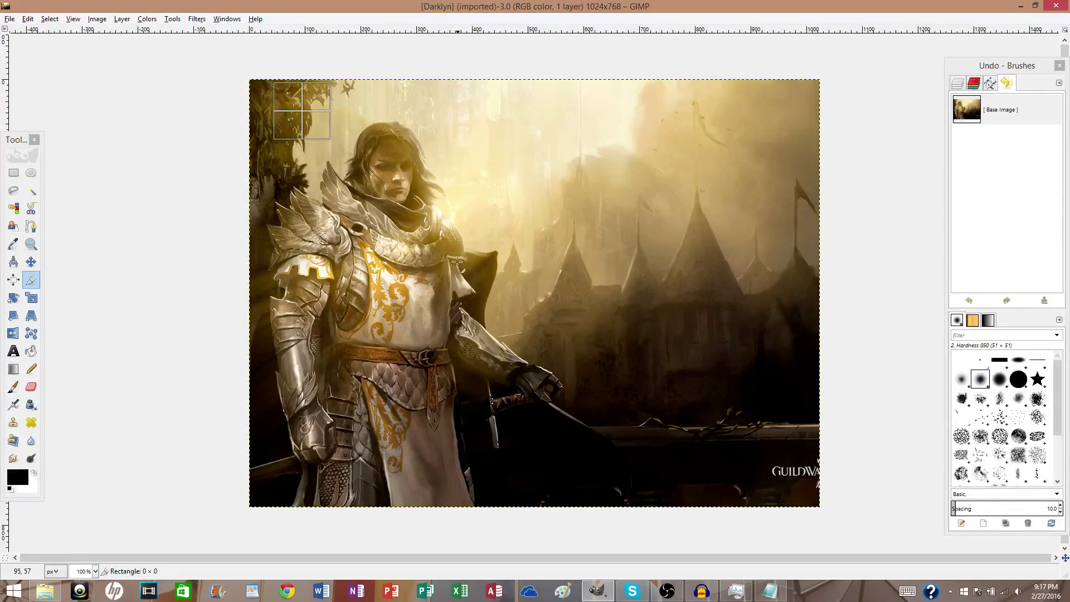
drag(456, 316, 468, 315)
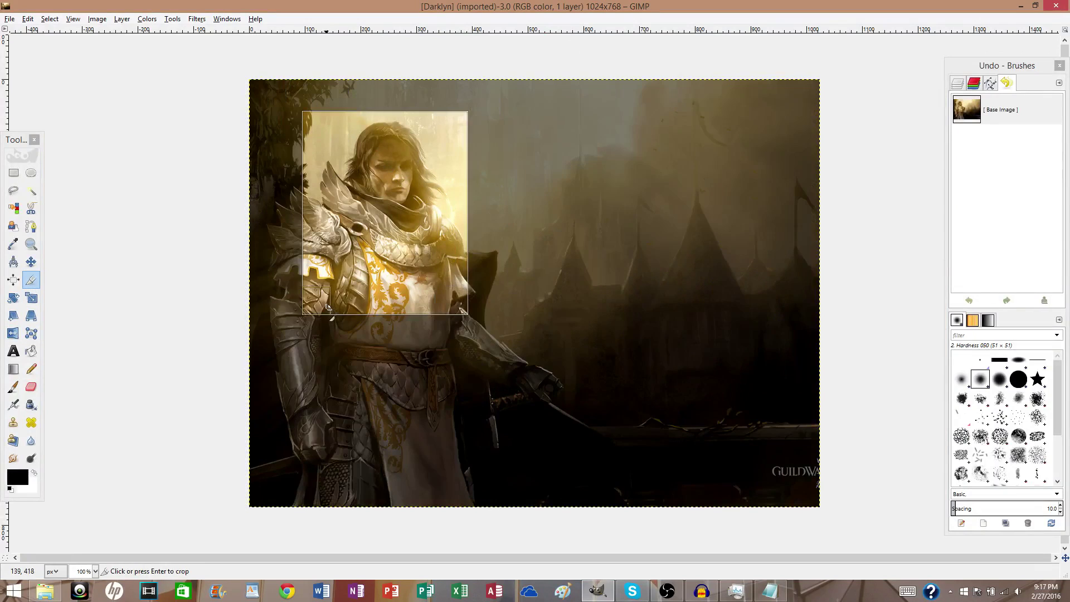
drag(318, 302, 289, 314)
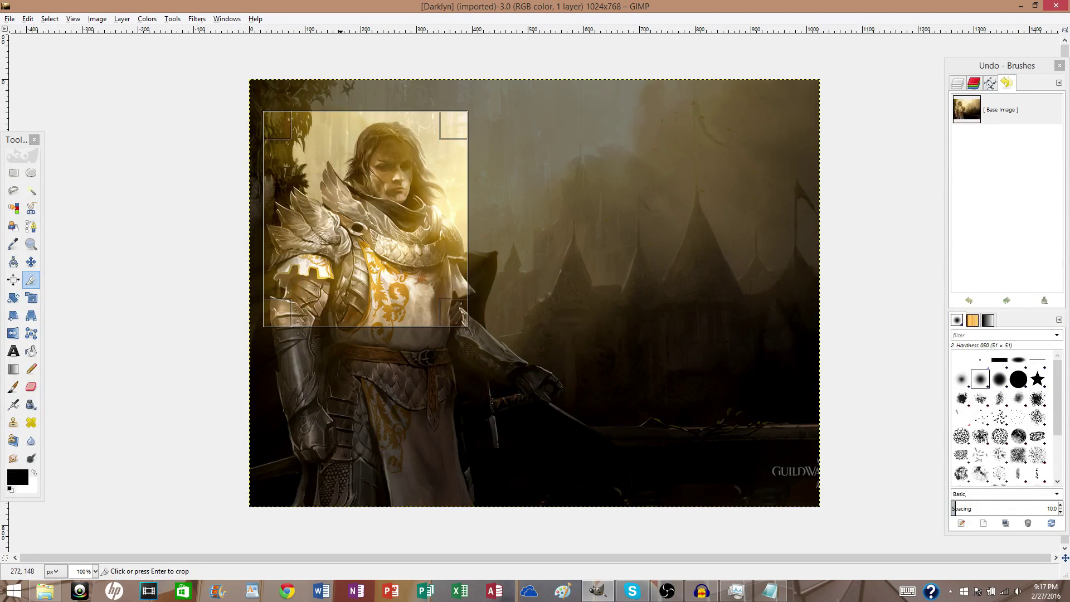
click(366, 219)
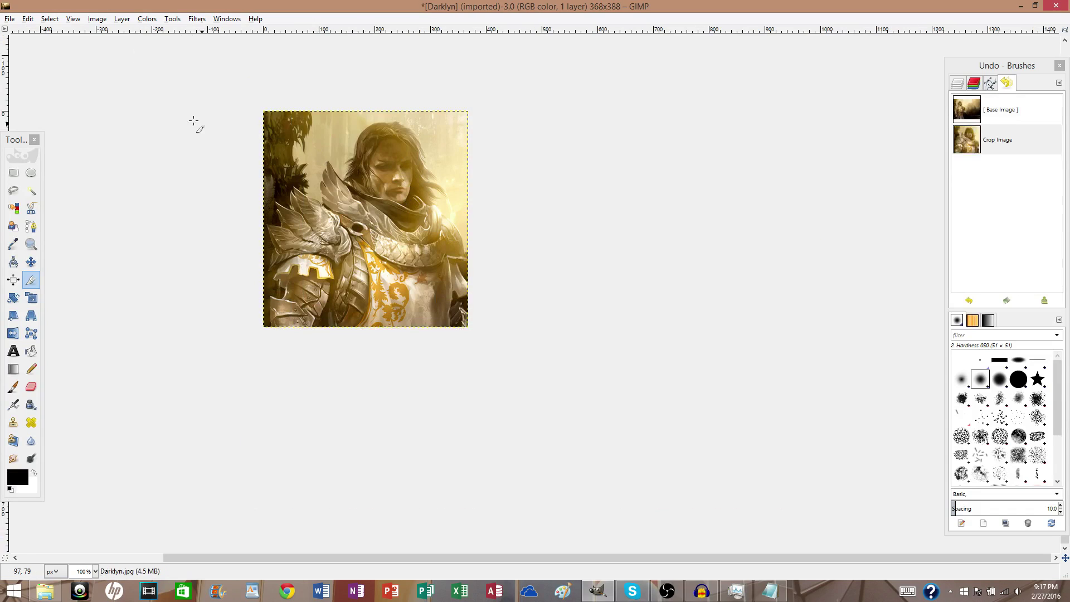
Scale the cropped image down to 69 × 96 pixels
click(101, 22)
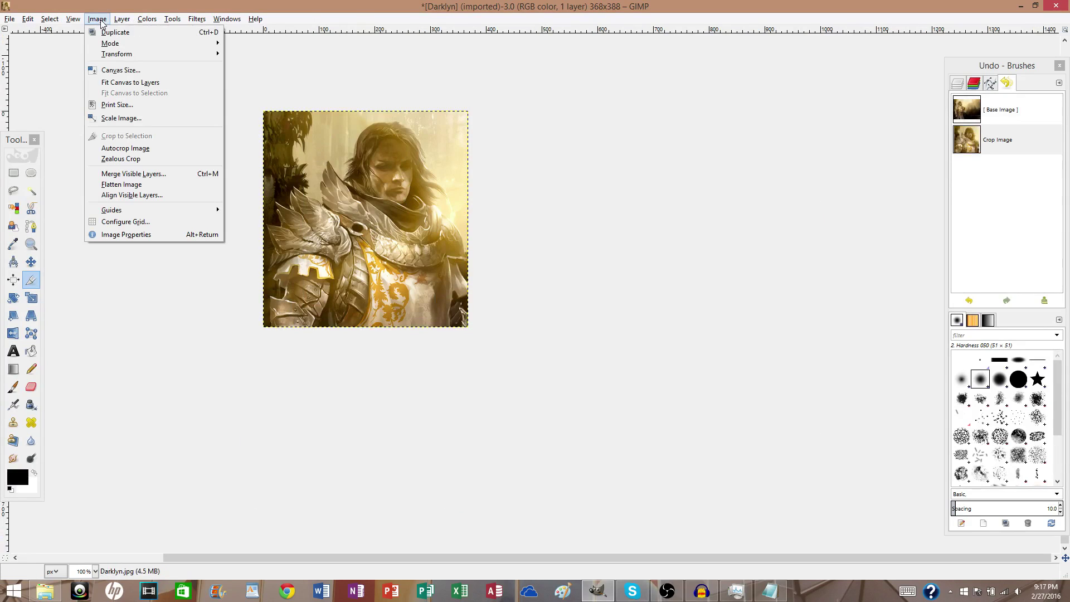
click(146, 121)
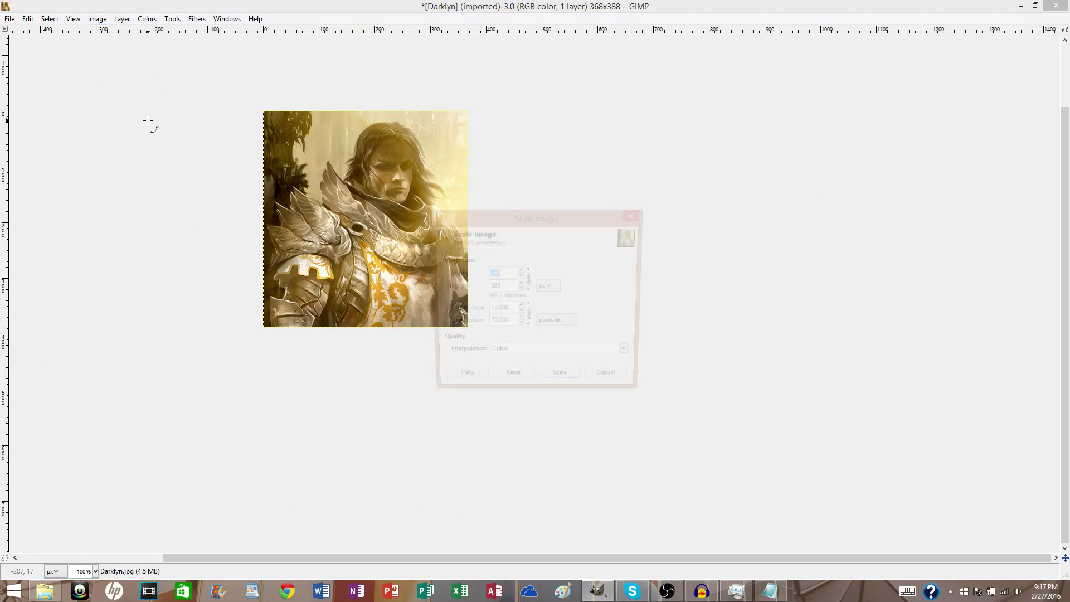
click(528, 278)
click(516, 274)
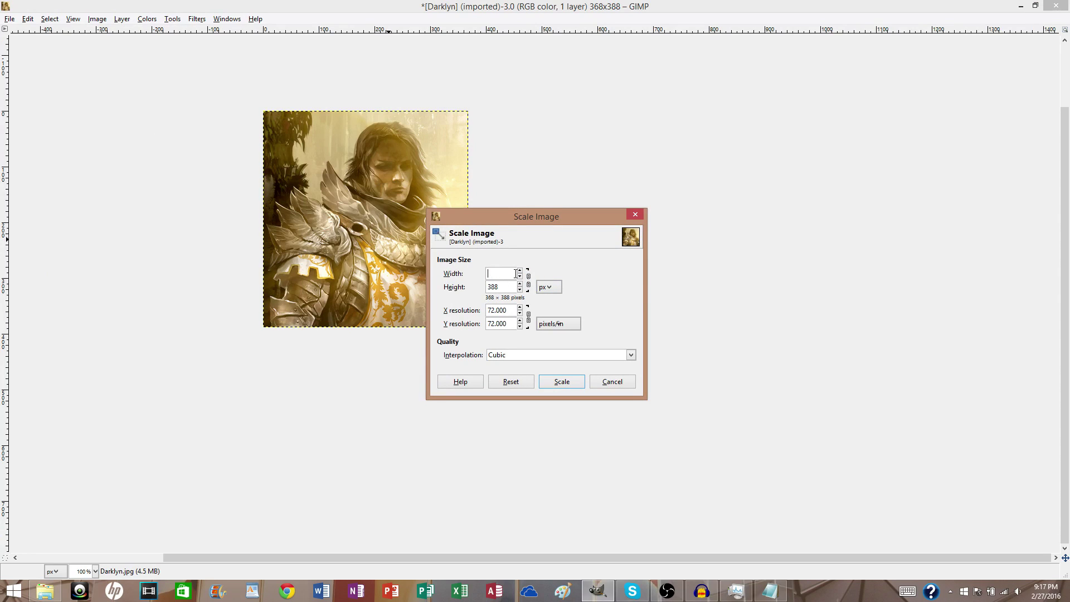
click(507, 287)
click(560, 380)
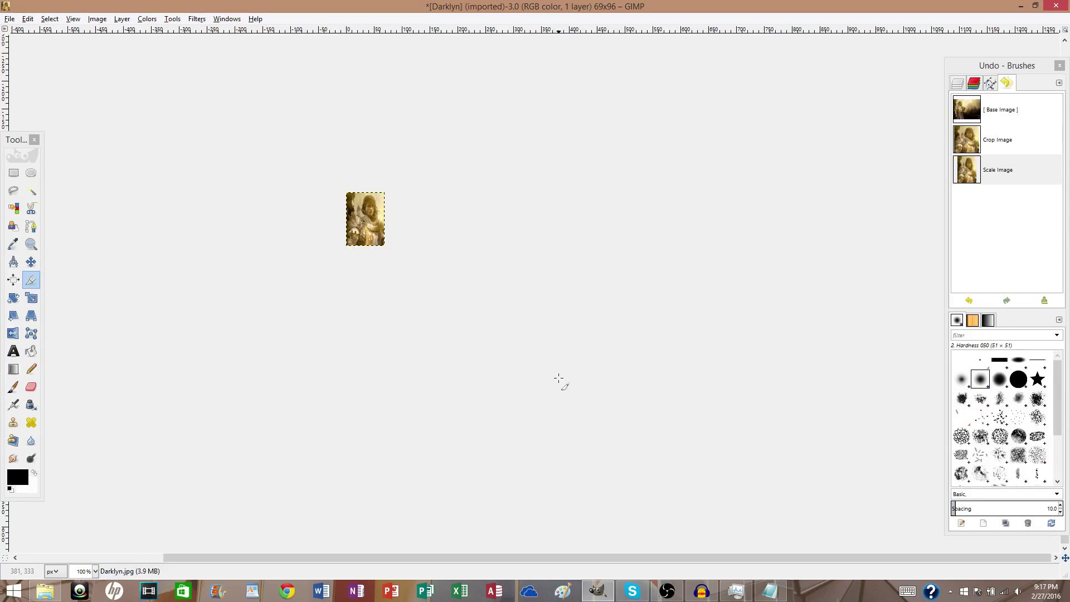
Export the portrait to the Desktop as portrait_young.tga with default TGA options
click(9, 20)
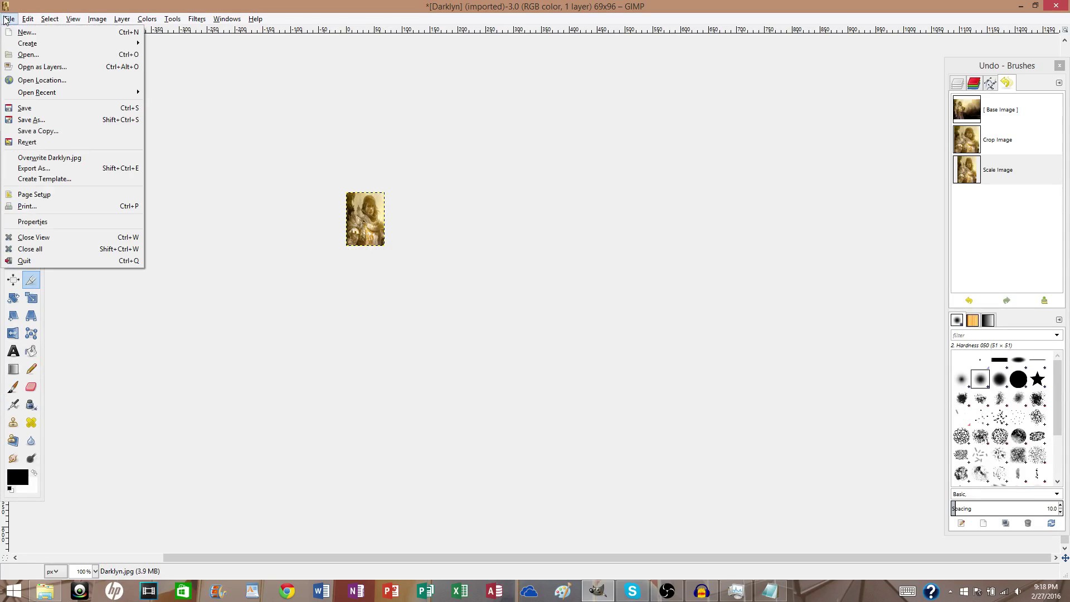
click(42, 168)
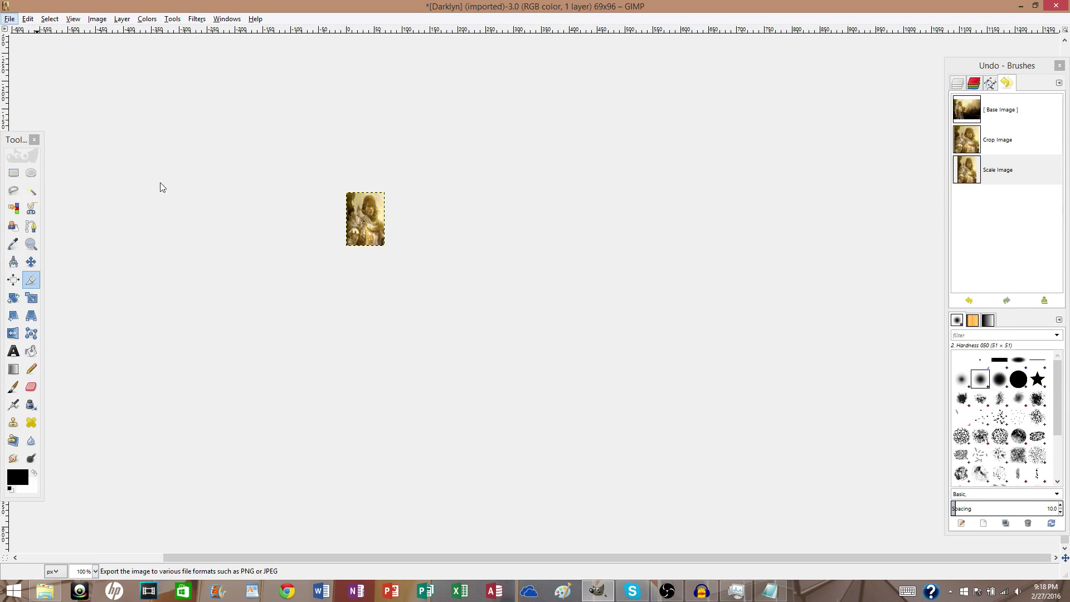
click(528, 144)
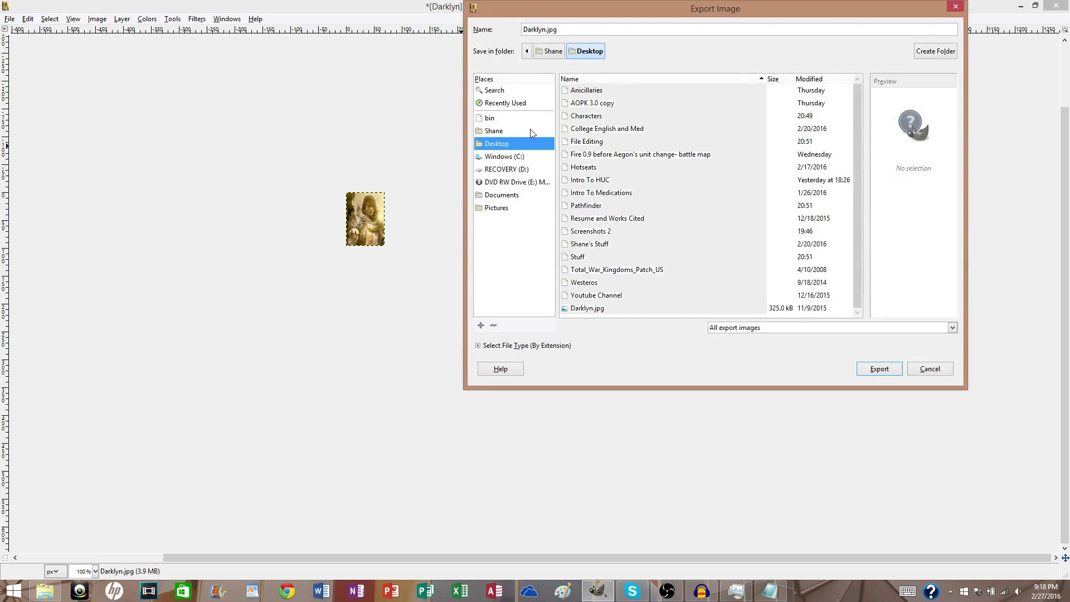
triple_click(529, 30)
text(D)
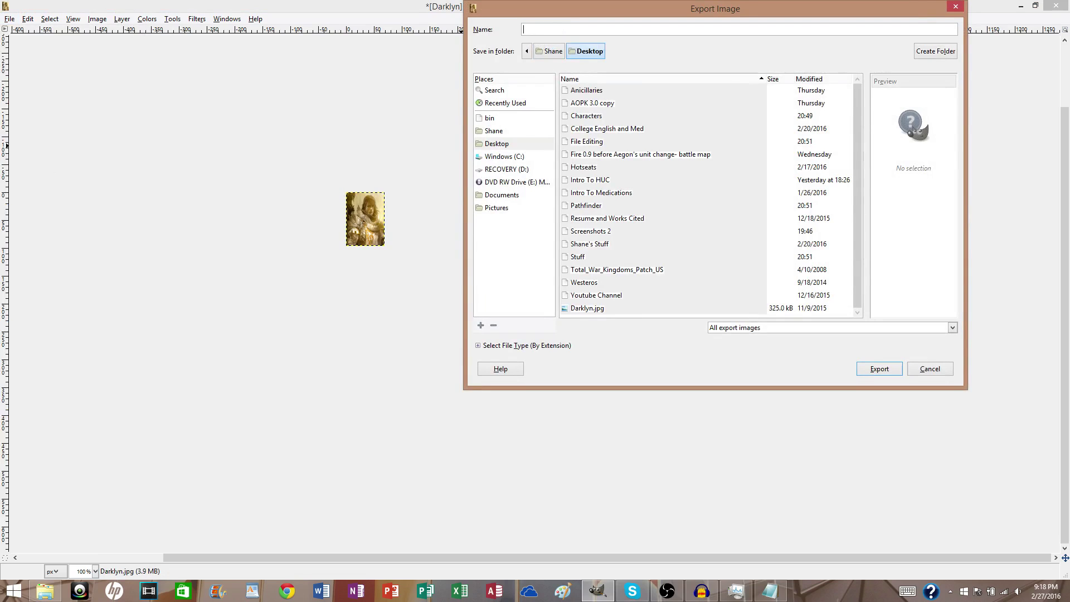
text(ortrait_young.tga)
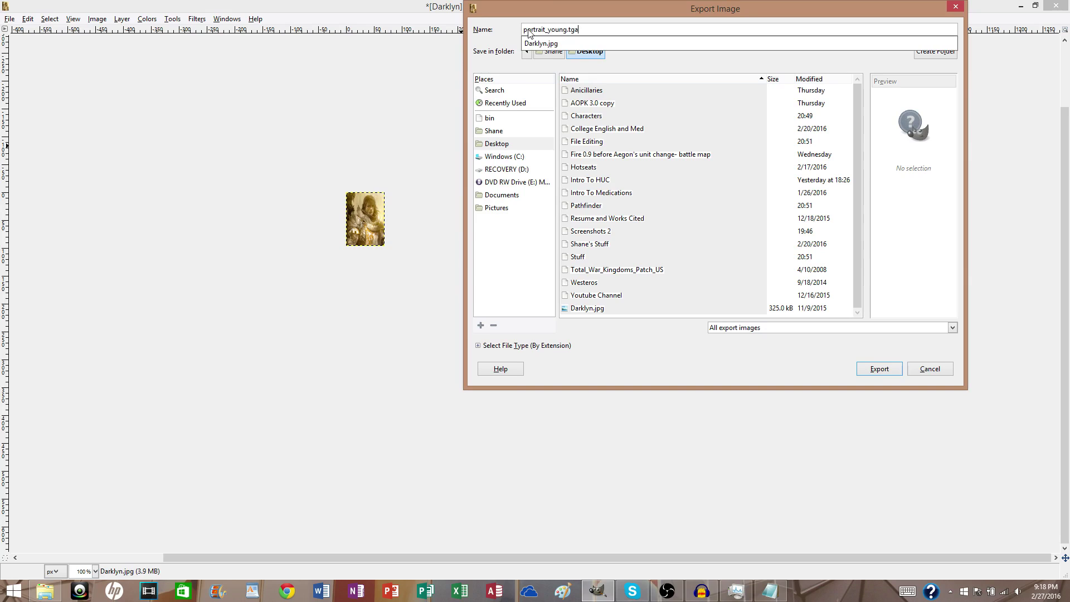
click(882, 373)
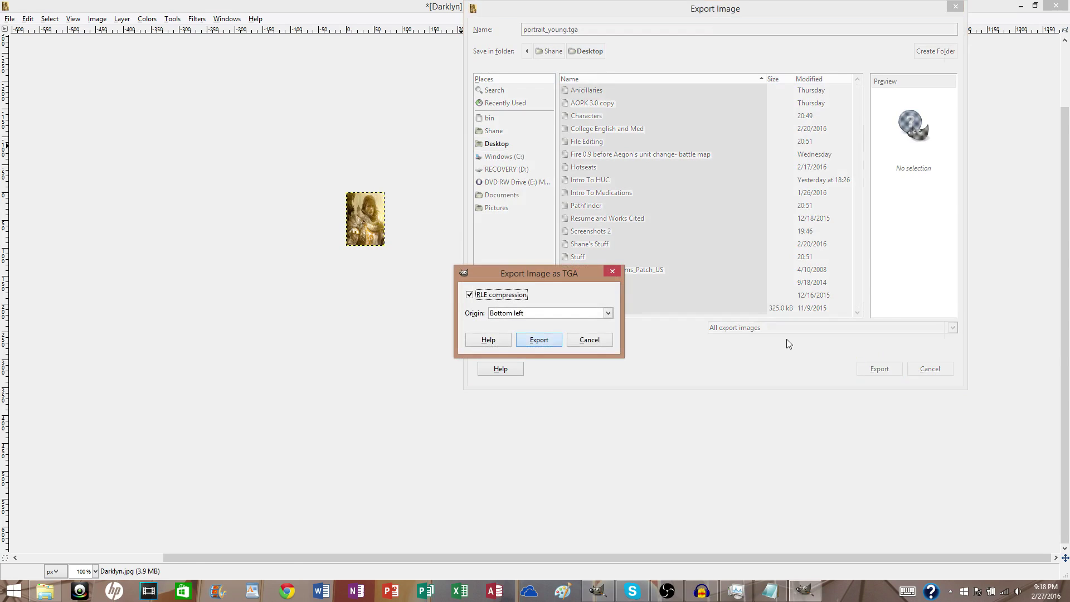
key(Return)
Export another copy to the Desktop as portrait_old.tga
click(8, 18)
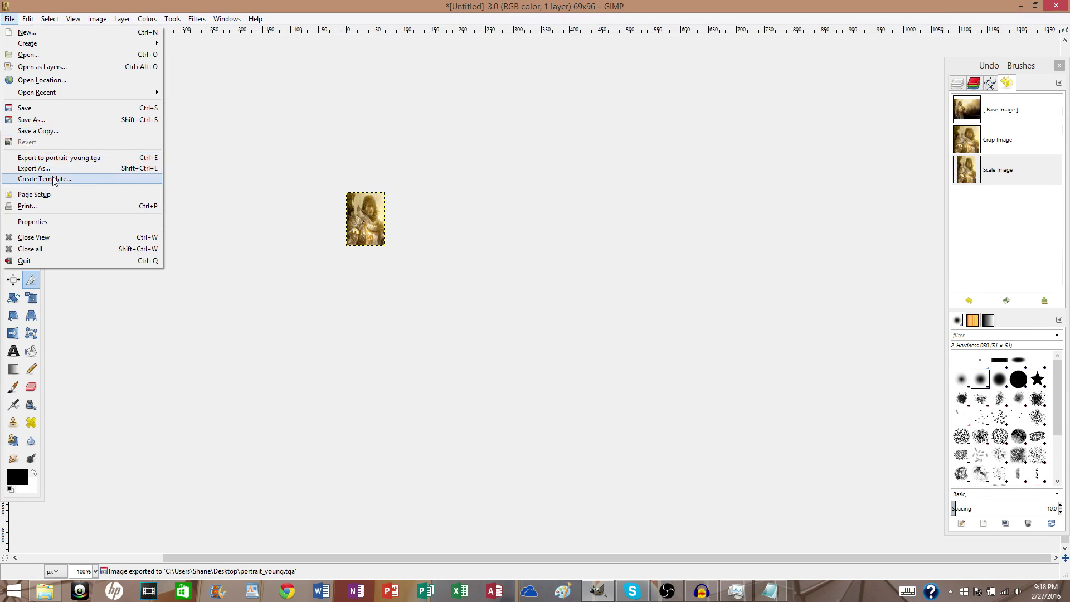
click(50, 169)
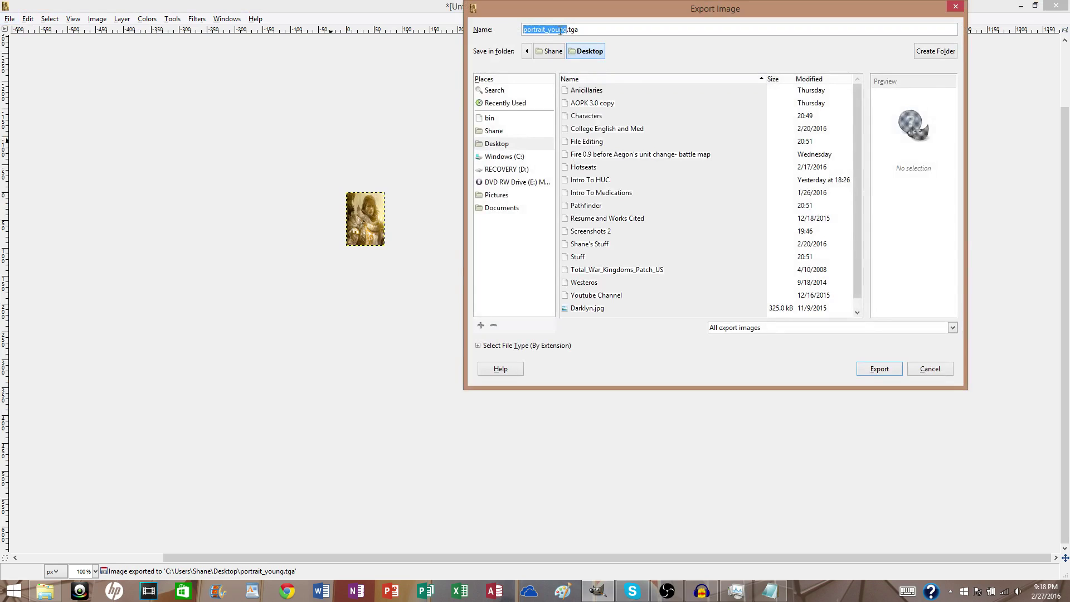
click(566, 31)
key(BackSpace)
key(BackSpace)
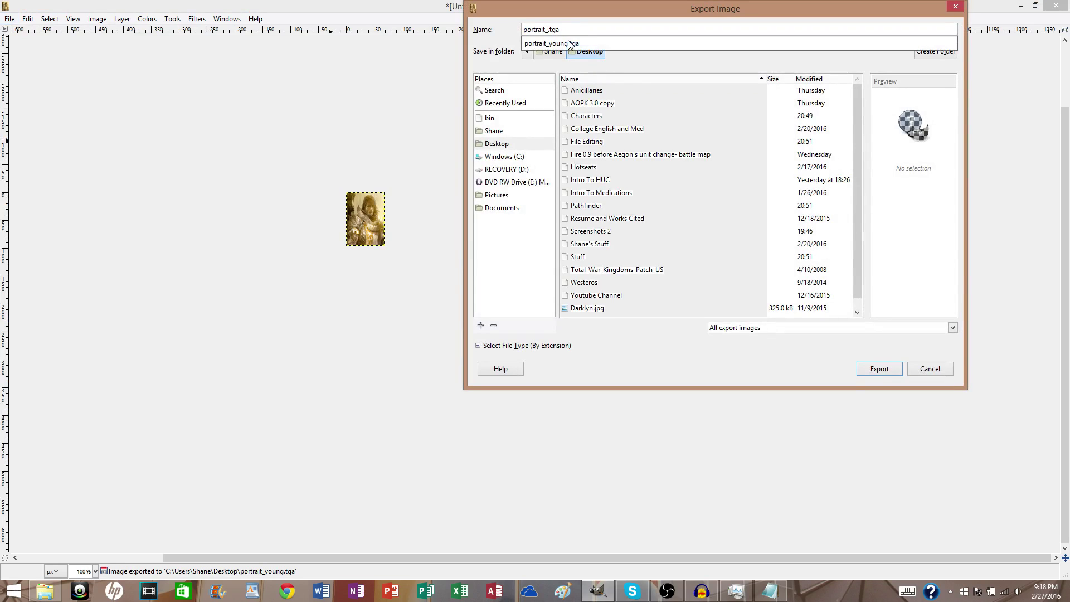
text(old)
key(Return)
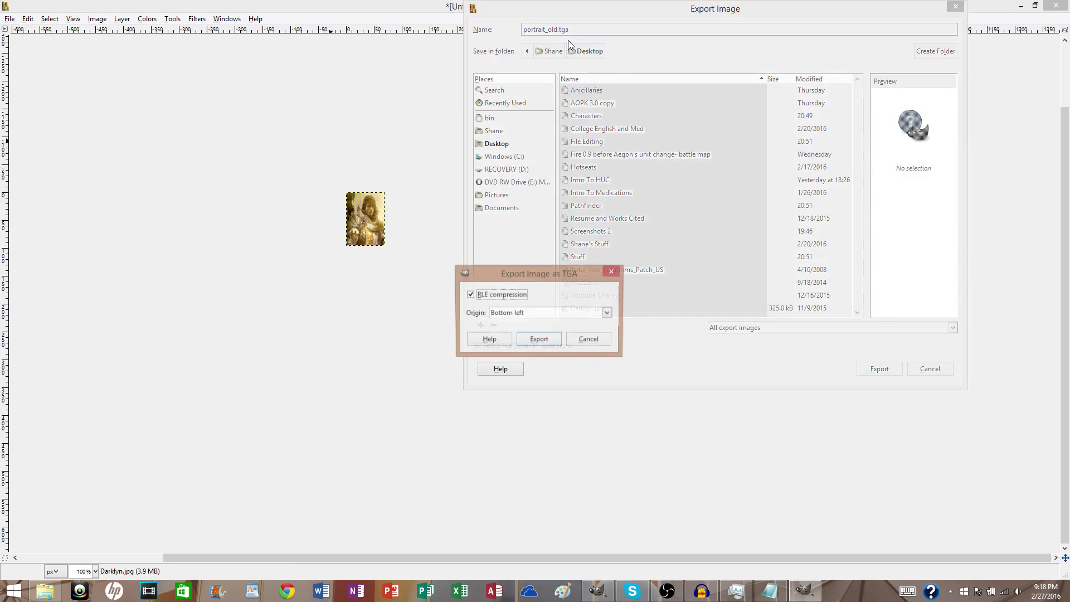
key(Return)
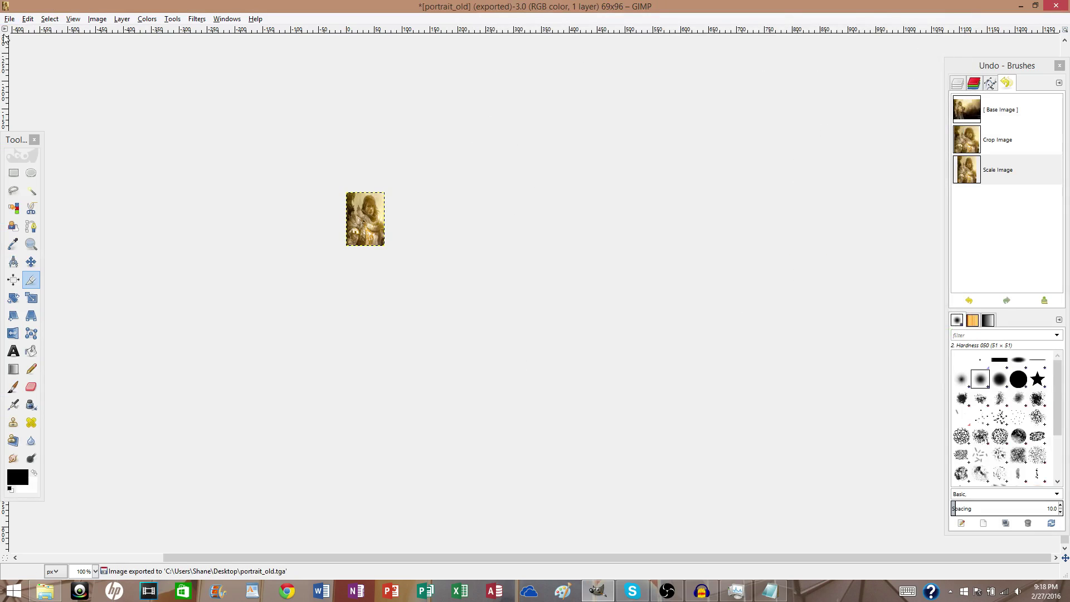
Convert the portrait image to Grayscale mode
click(104, 21)
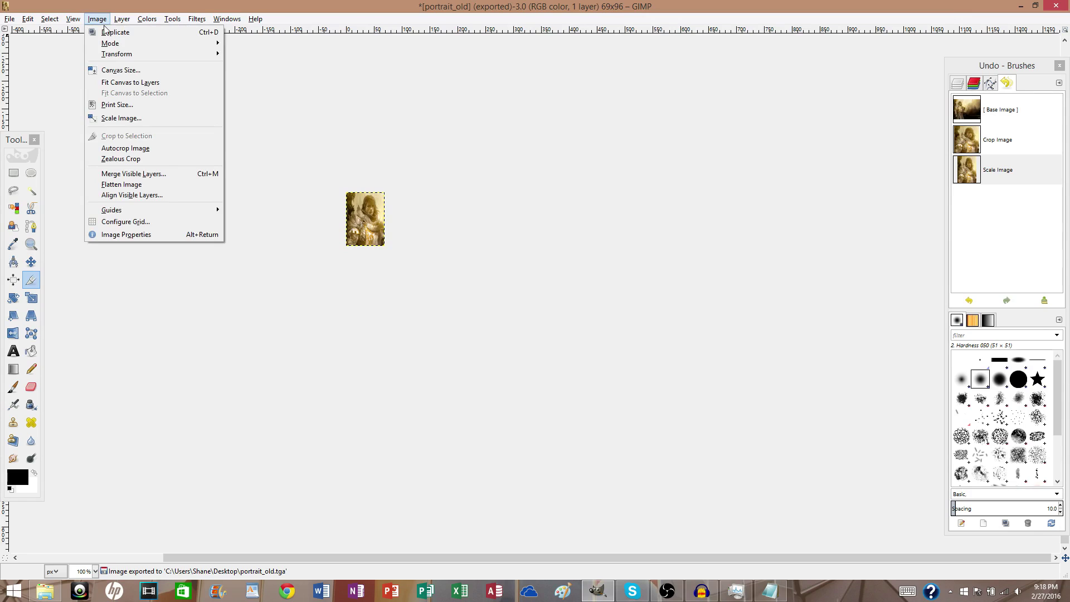
mouse_move(111, 43)
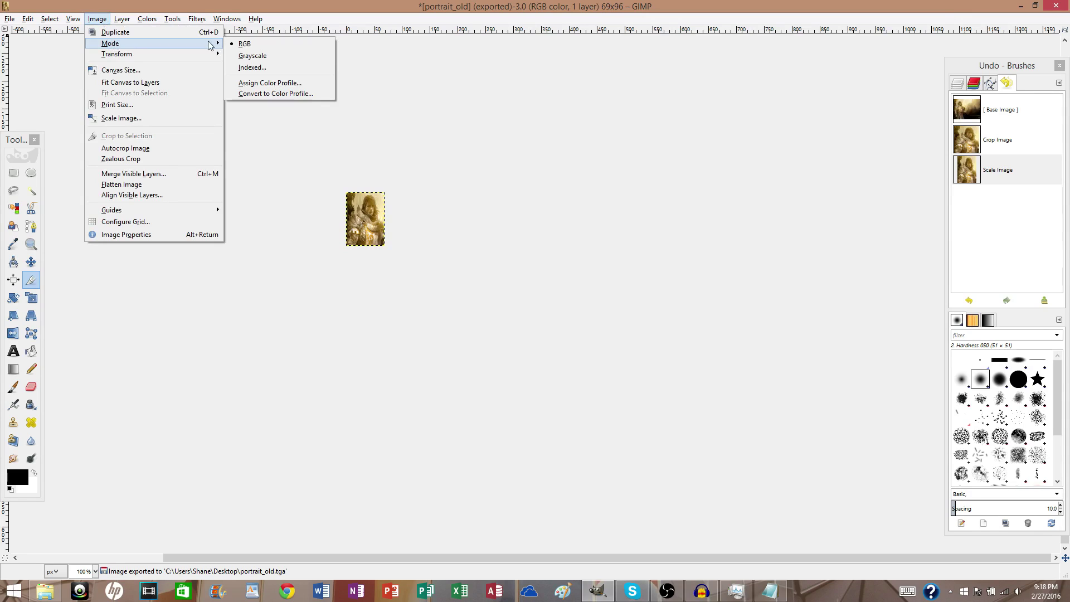
click(254, 57)
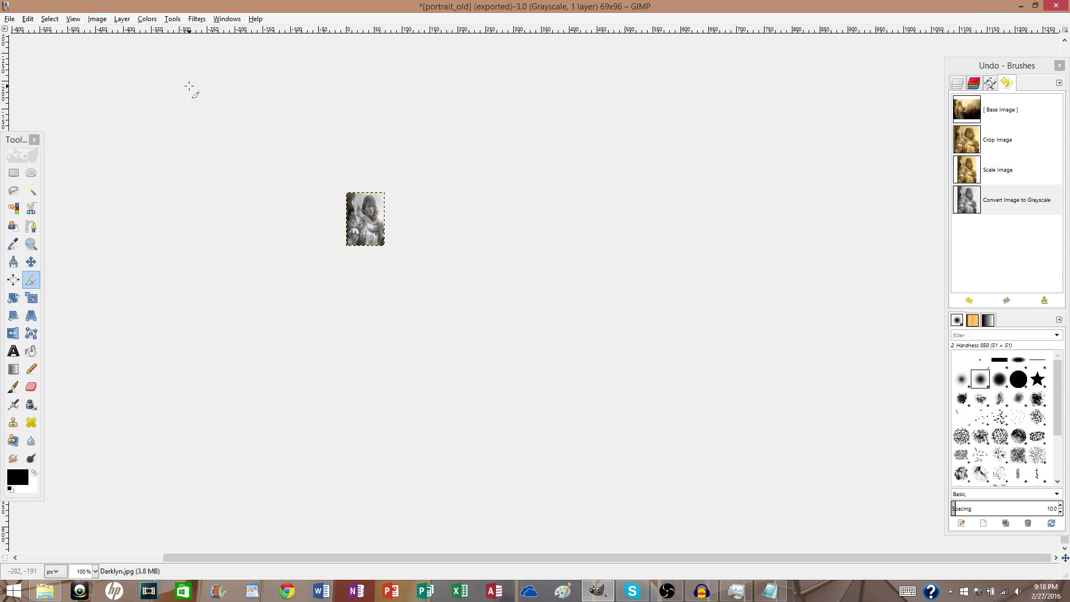
Export the grayscale portrait to the Desktop as portrait_dead.tga, keeping the image open
click(10, 18)
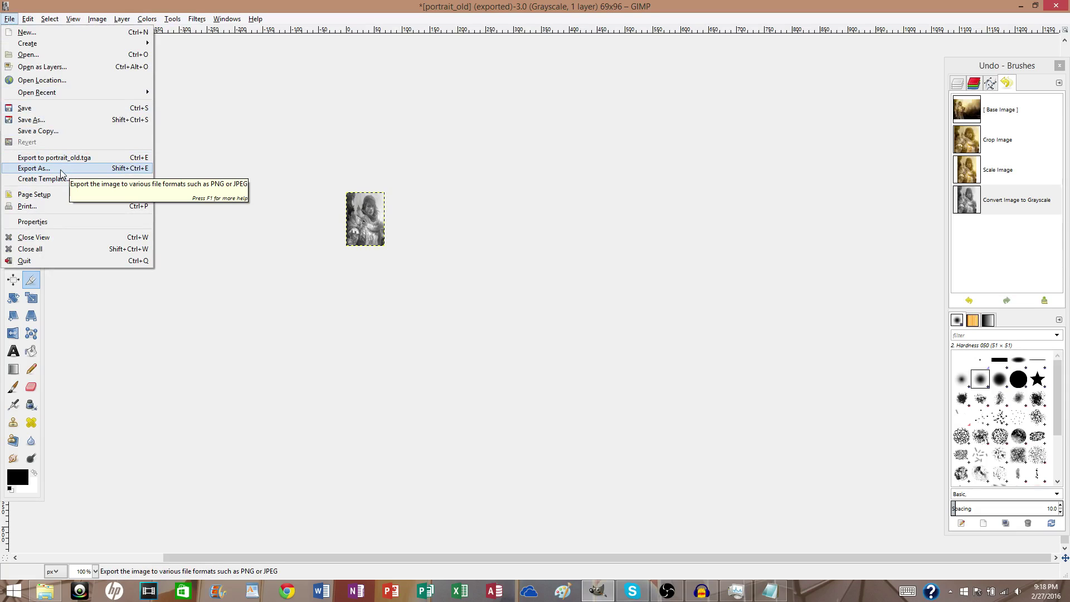
click(62, 170)
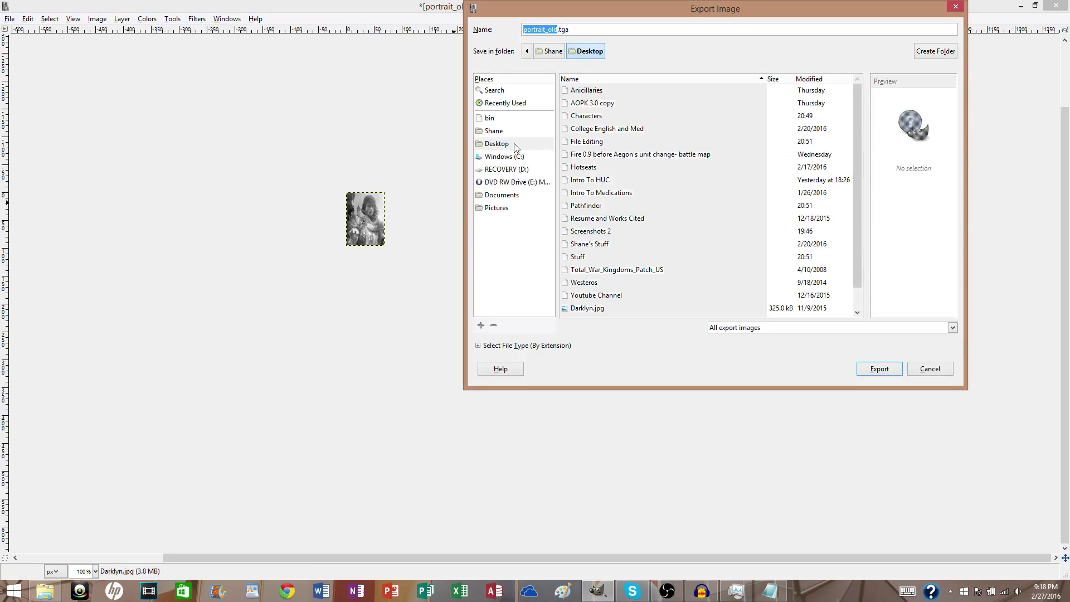
click(558, 29)
key(BackSpace)
text(dead)
click(862, 368)
click(538, 340)
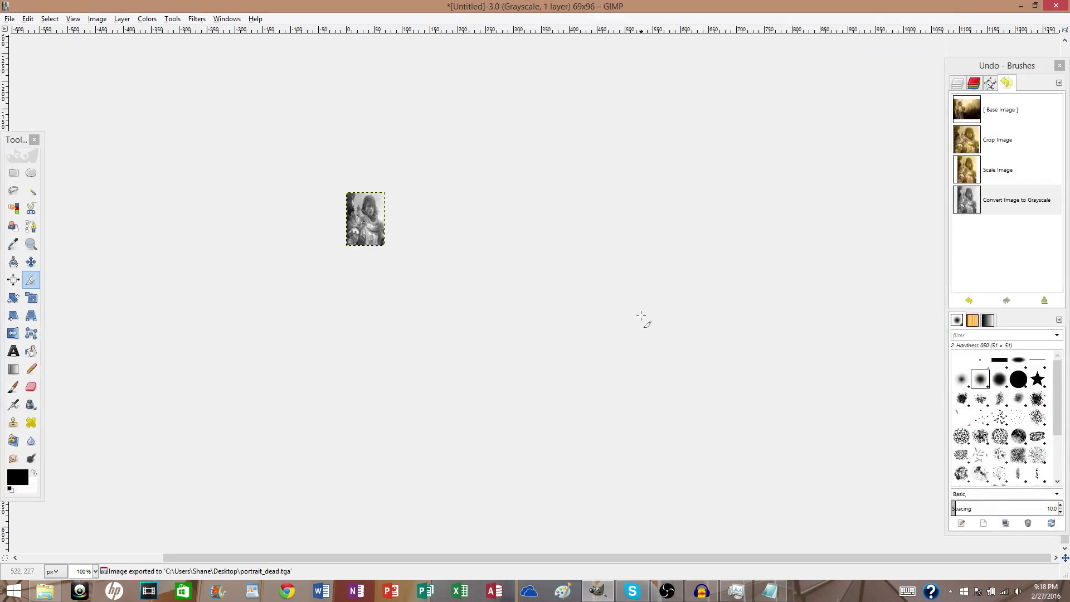
click(1056, 6)
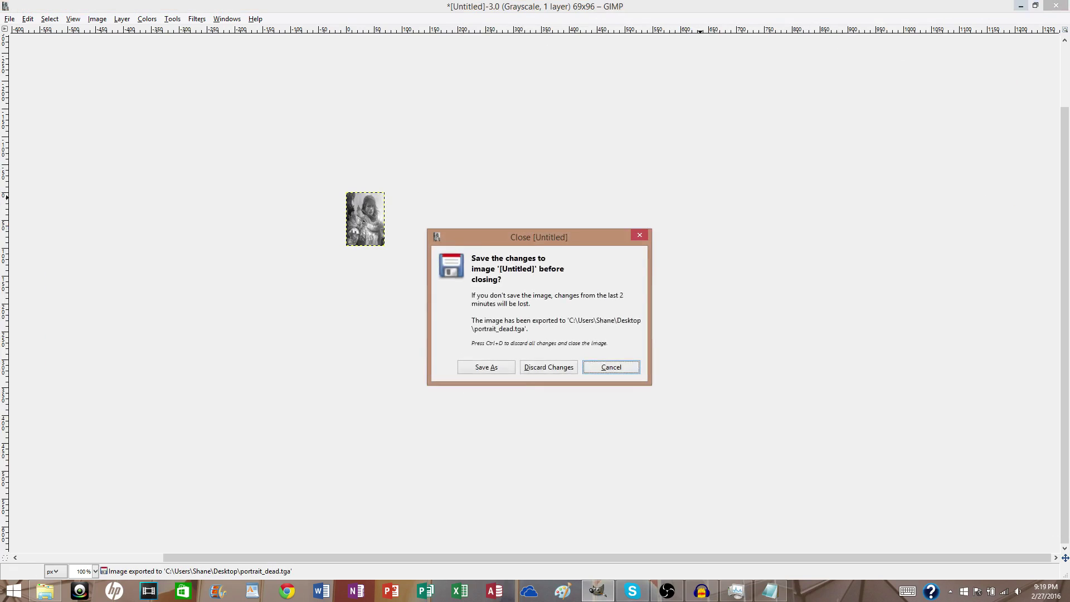
click(609, 365)
Create a new folder named darklyn on the desktop
key(super+d)
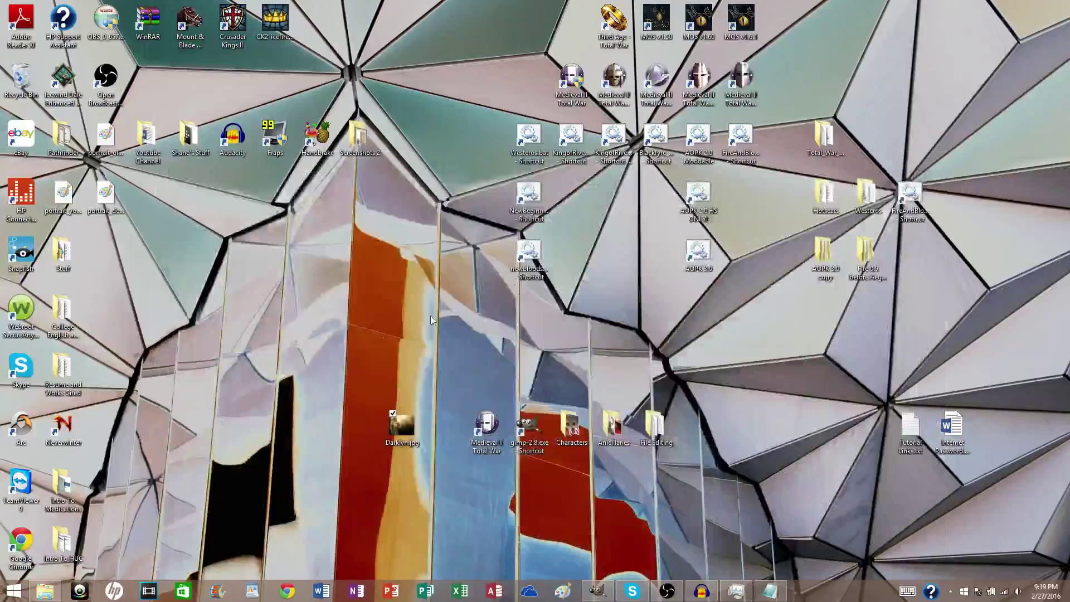
right_click(169, 246)
mouse_move(123, 374)
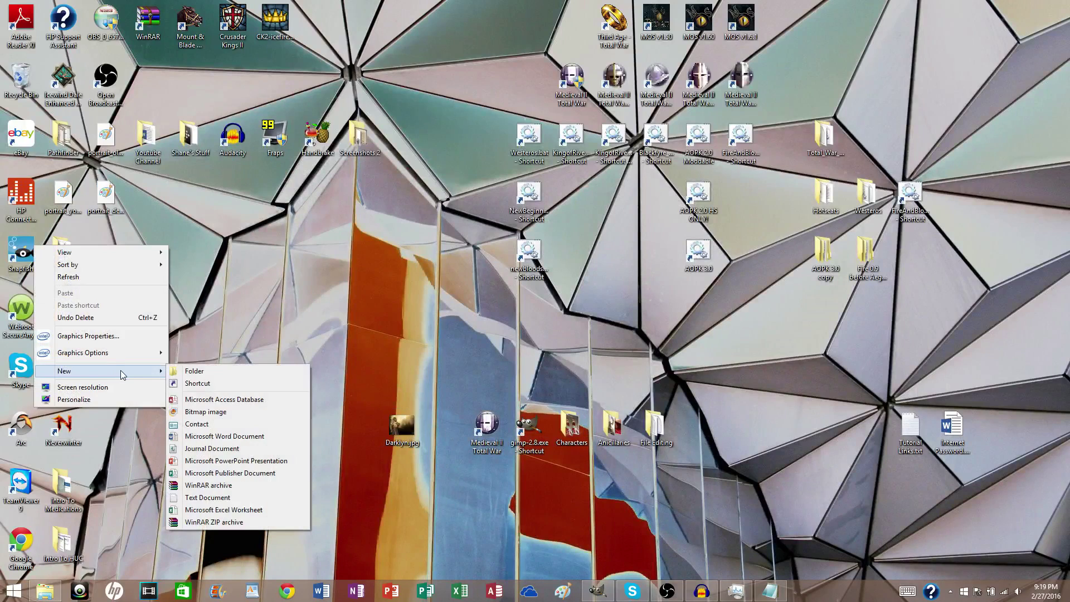
click(220, 371)
text(darklyn)
key(Return)
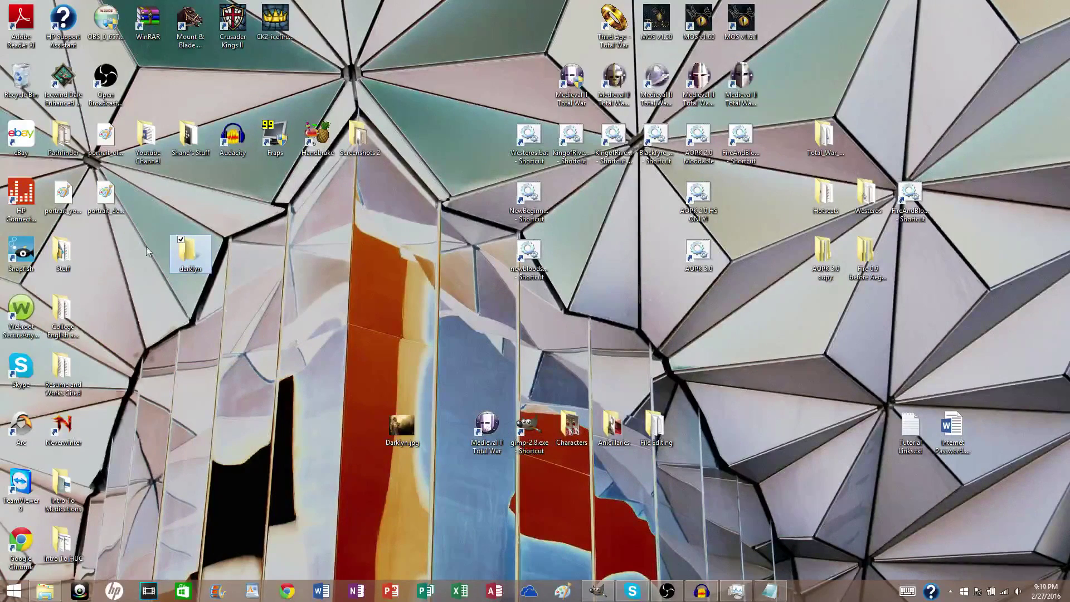
Move the young, old and dead portrait TGAs into the darklyn folder
drag(120, 244, 99, 132)
drag(98, 211, 191, 252)
drag(64, 195, 242, 317)
Move the darklyn folder into the custom_portraits folder
click(45, 592)
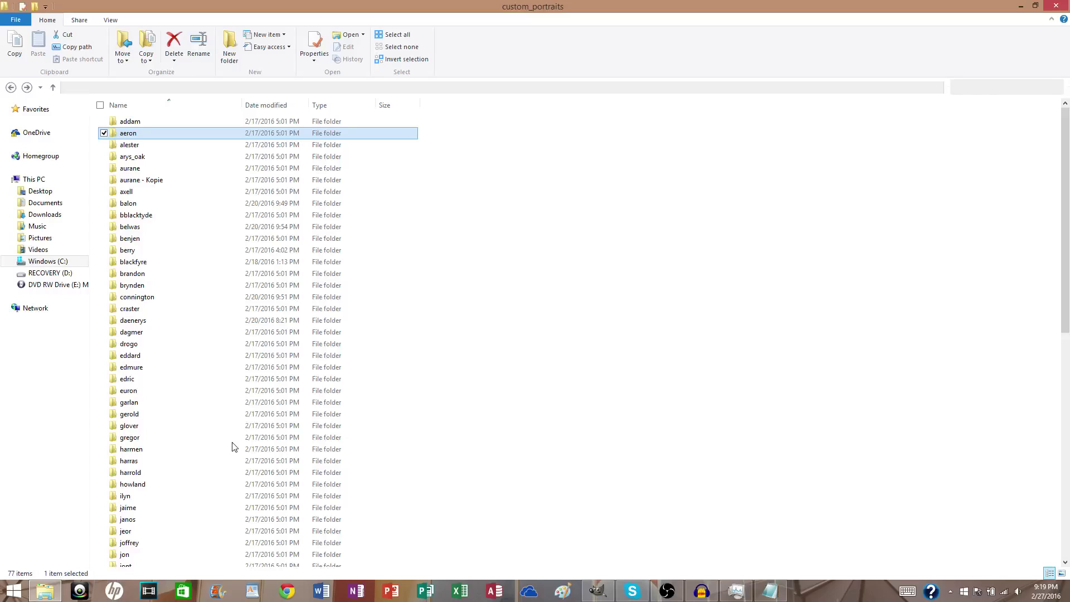
drag(378, 8, 1065, 39)
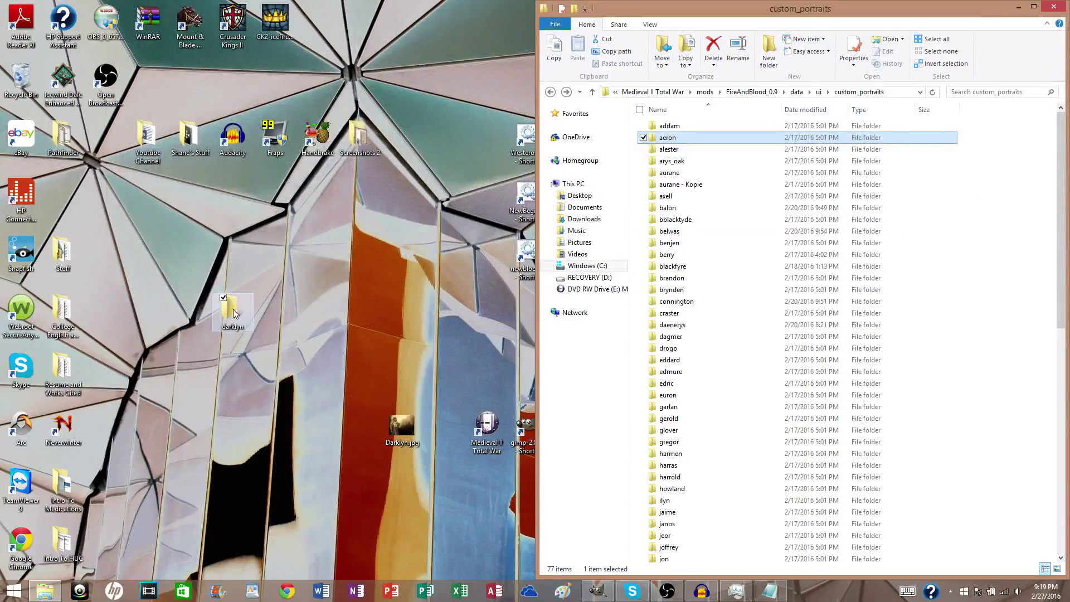
drag(233, 314, 981, 282)
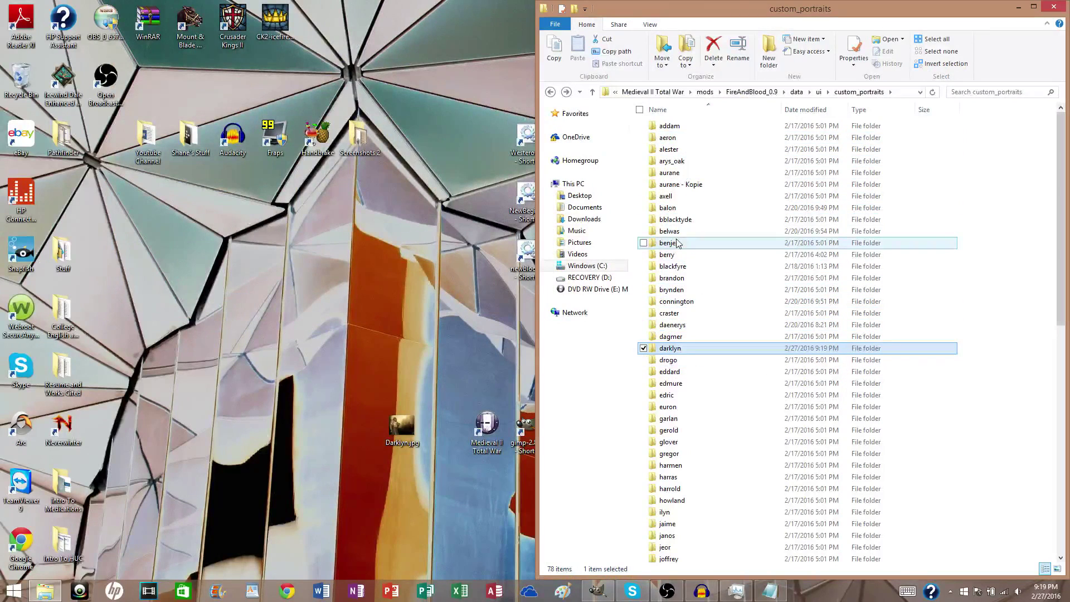
click(1021, 5)
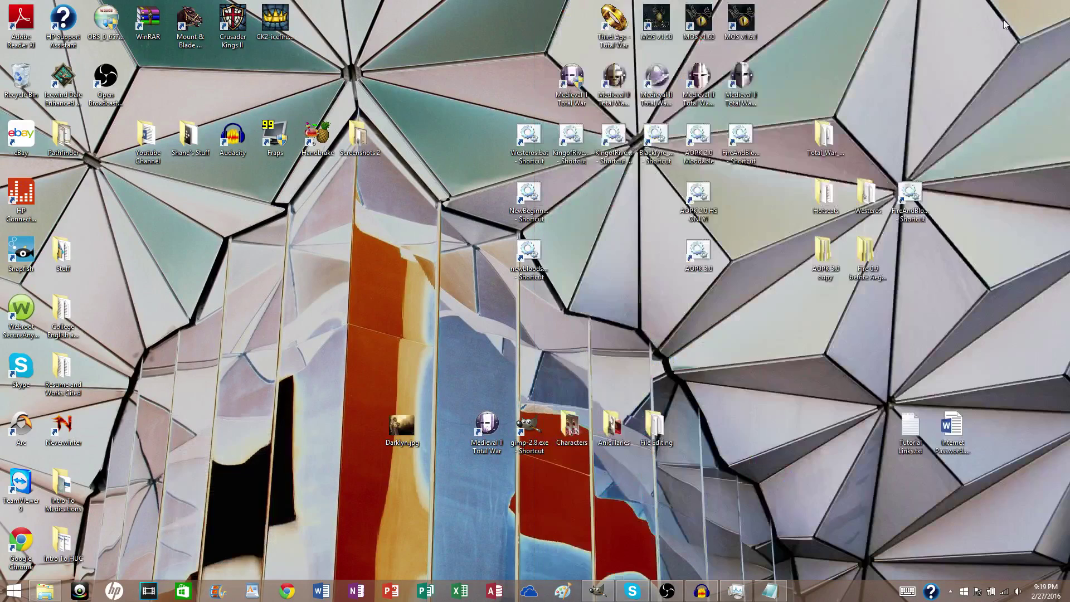
Change Ruthor Darklyn's portrait from connington to darklyn, with Notepad and custom_portraits side by side
click(769, 592)
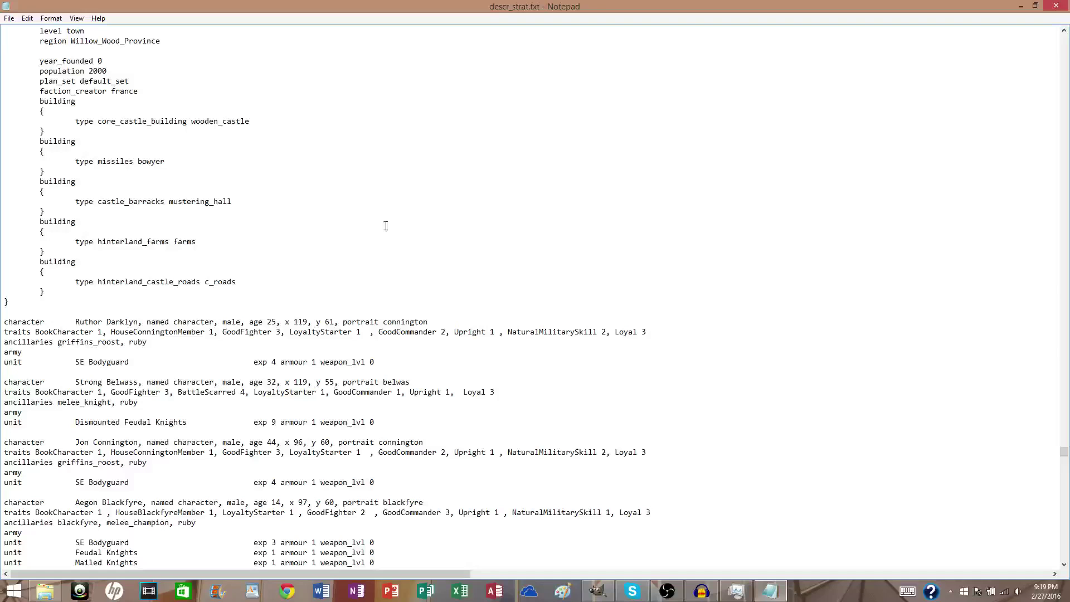
scroll(318, 163, down, 1)
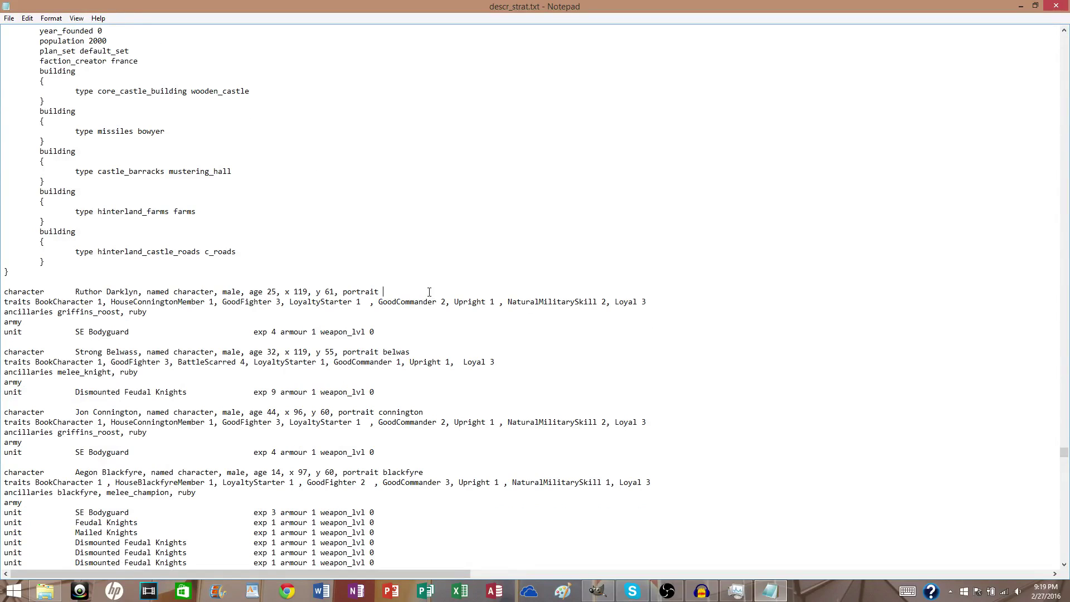
text(rklyn)
drag(467, 5, 1067, 17)
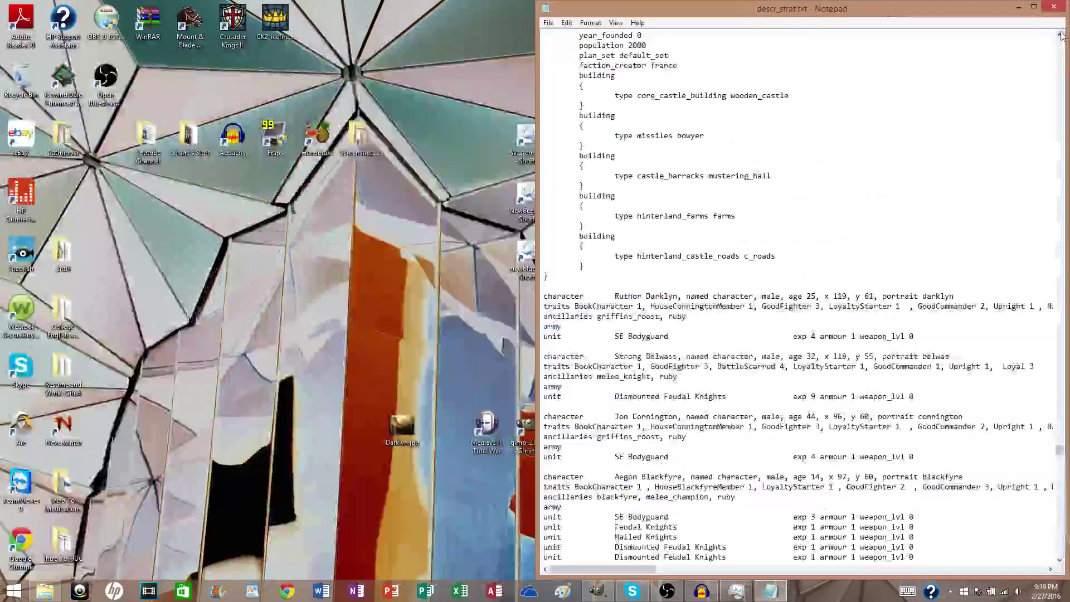
click(49, 592)
drag(731, 14, 9, 31)
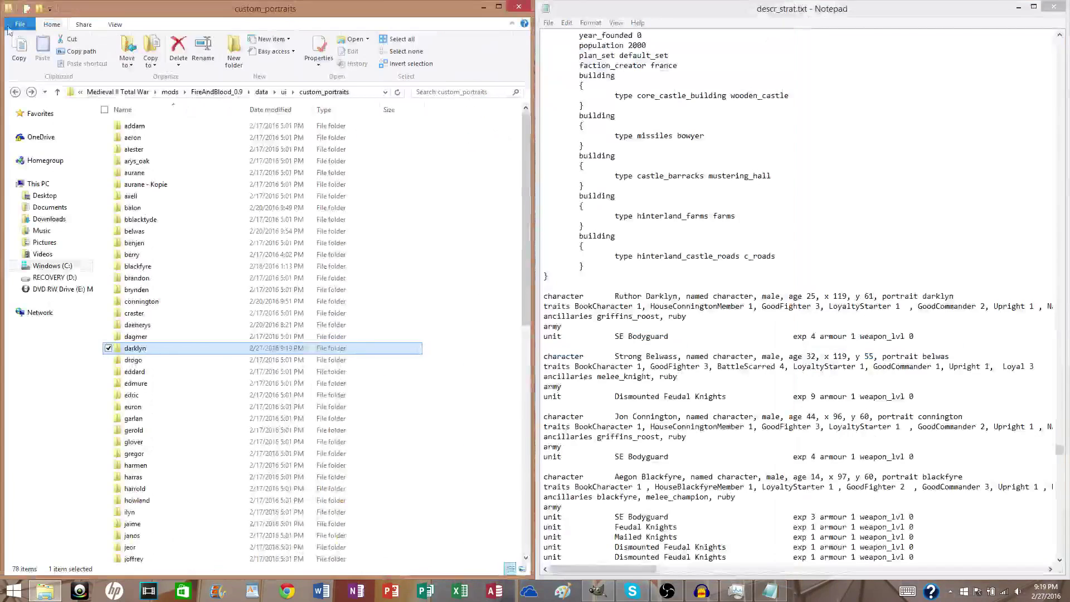